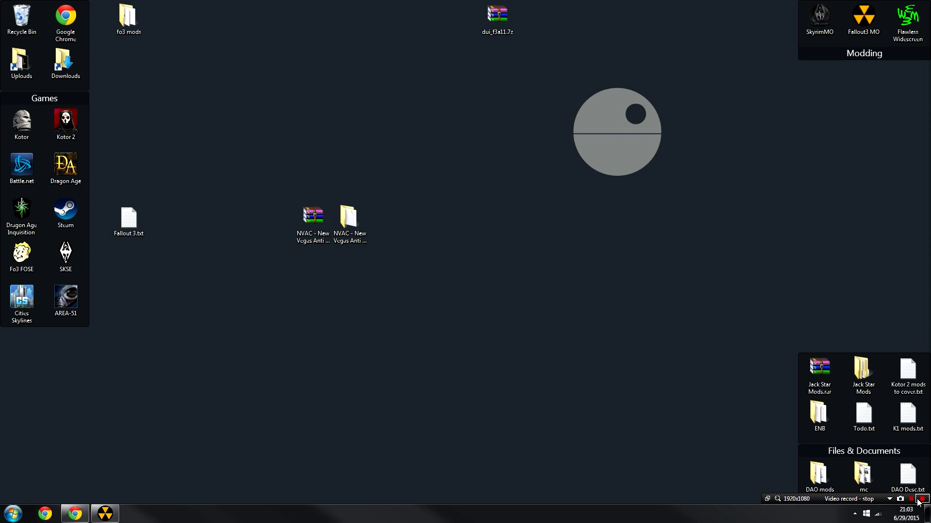
Bring Chrome forward on the UPDATED Unofficial Fallout 3 Patch page at Nexus Mods
click(917, 501)
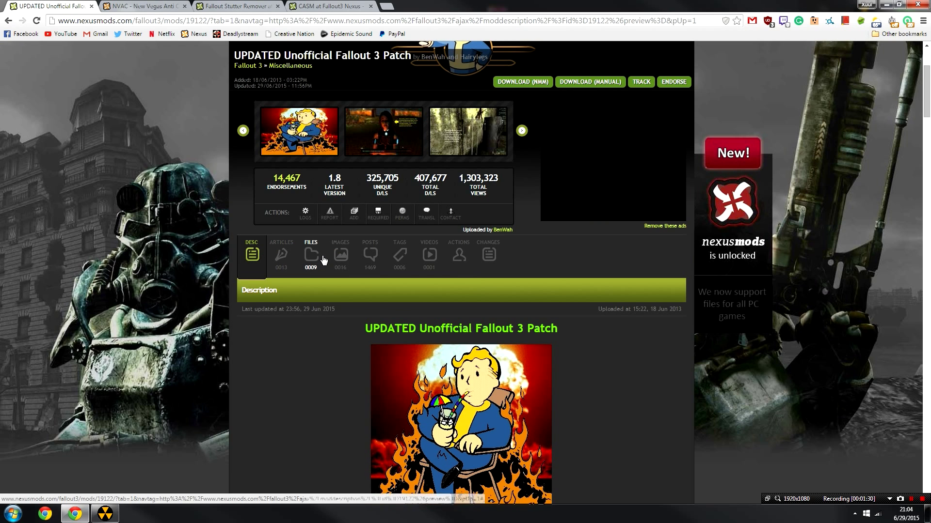
Show the patch's Files list and scroll down to the main Mod Manager version
click(323, 260)
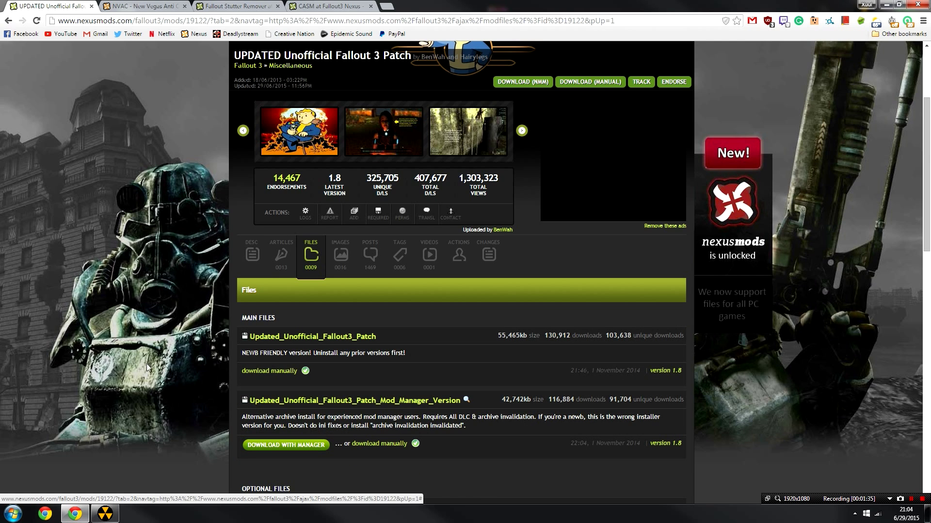
scroll(241, 369, down, 2)
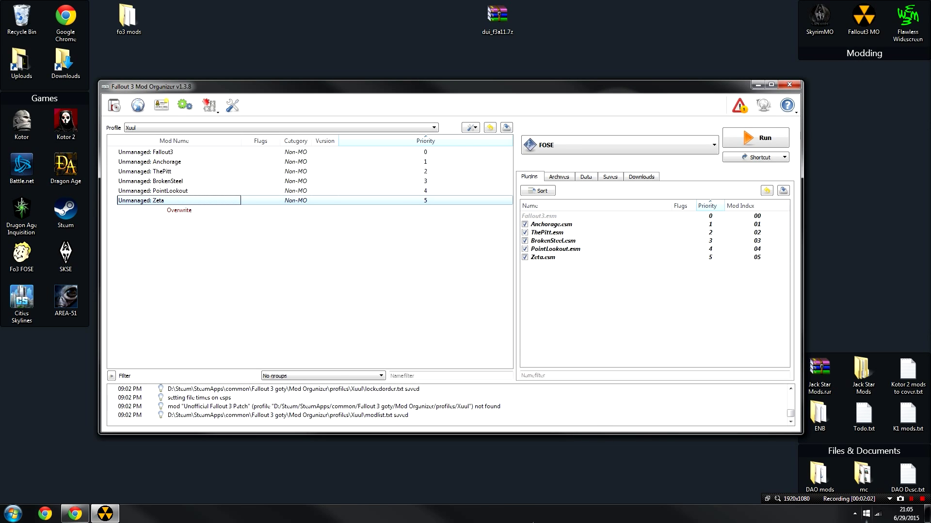
Start installing the downloaded patch, naming it Unofficial Fallout 3 Patch 1.8
click(641, 177)
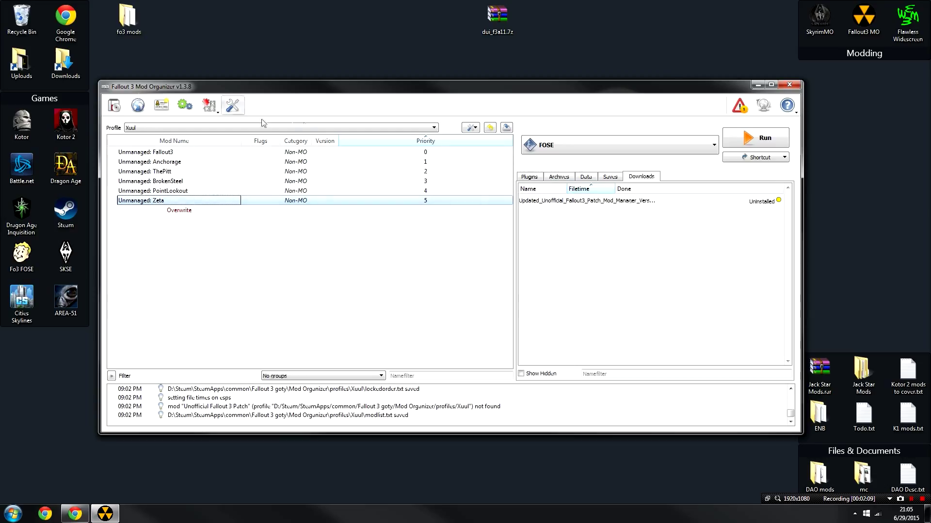
double_click(638, 201)
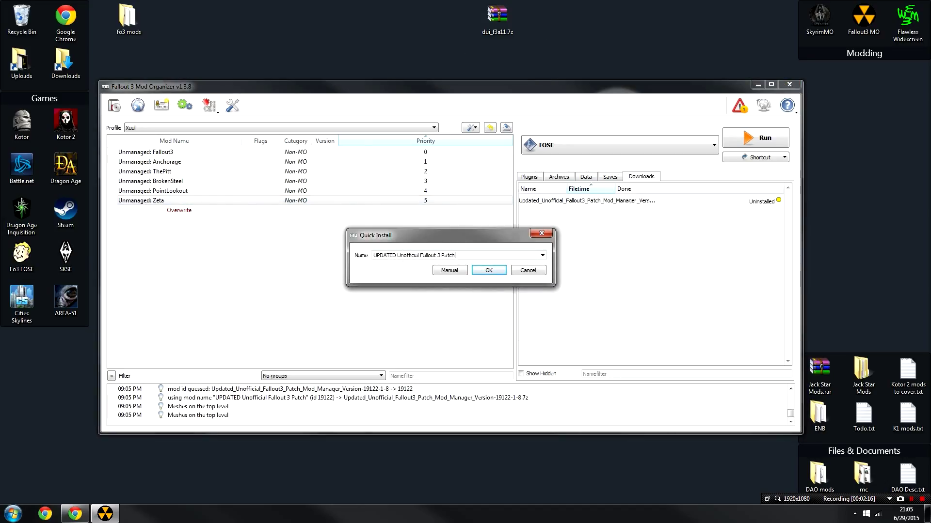
drag(401, 256, 276, 265)
text(U)
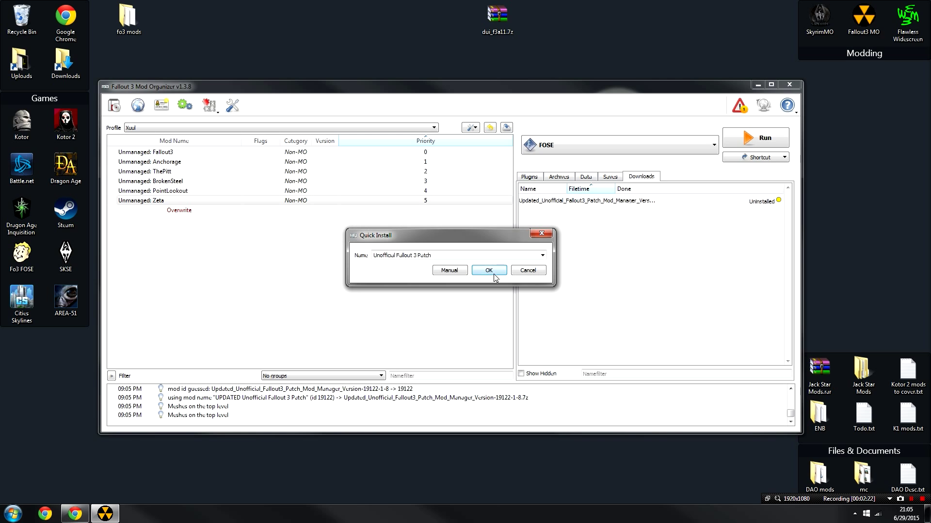
click(454, 272)
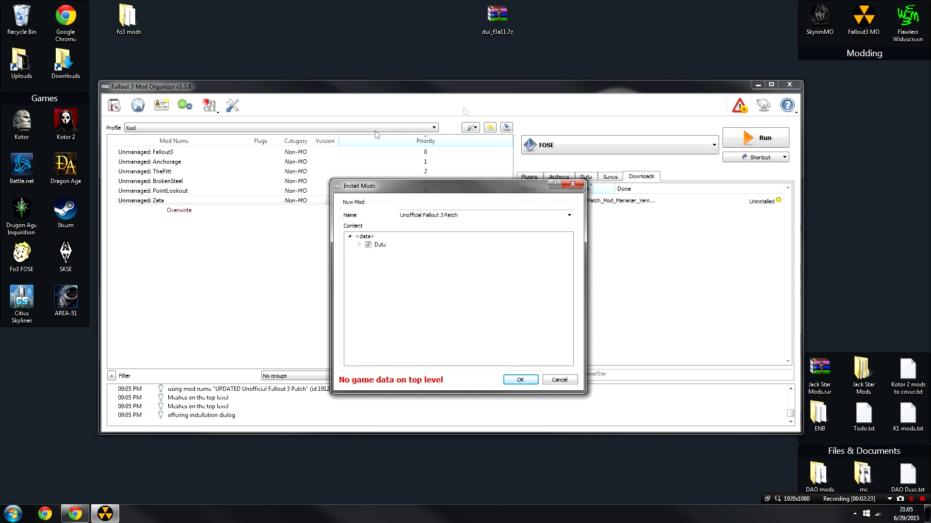
Set the archive's Data folder as the data directory, finish installing, and enable the mod
right_click(376, 249)
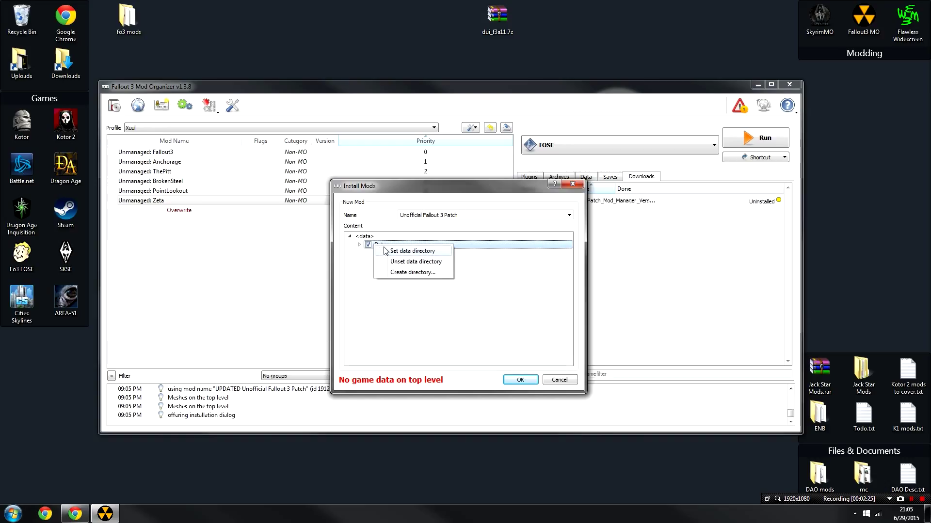
click(412, 251)
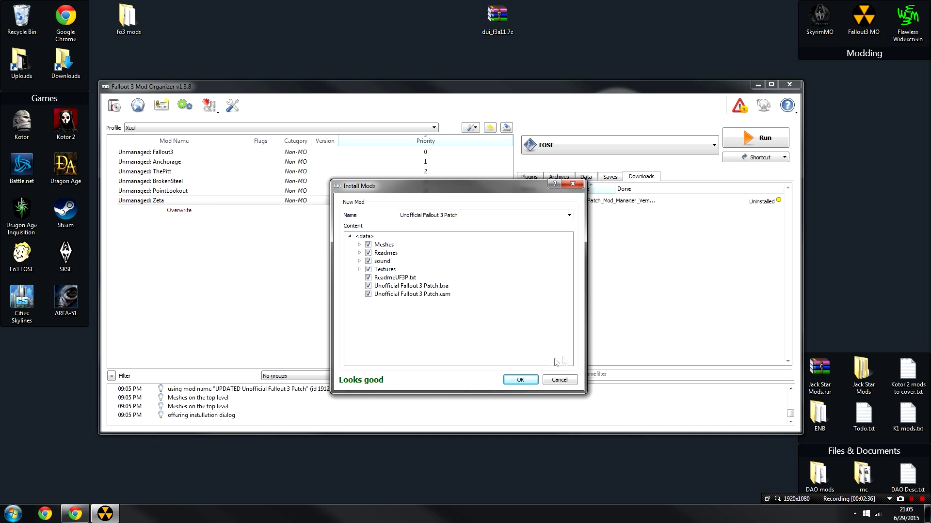
click(533, 382)
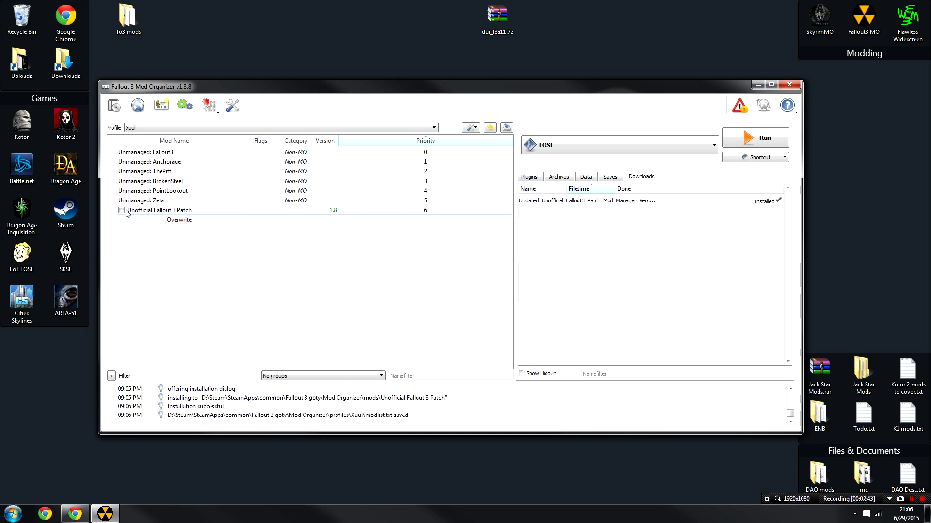
click(122, 211)
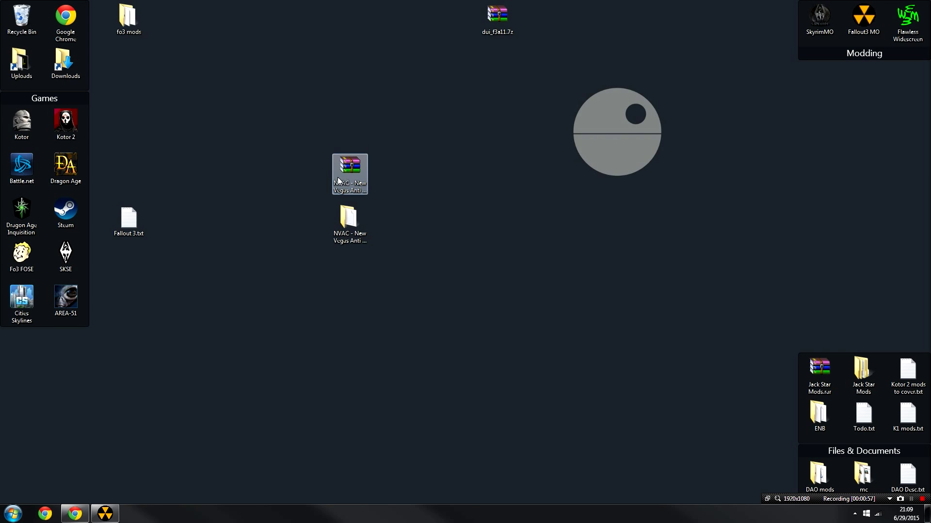
Delete the NVAC archive from the desktop to the Recycle Bin
click(339, 225)
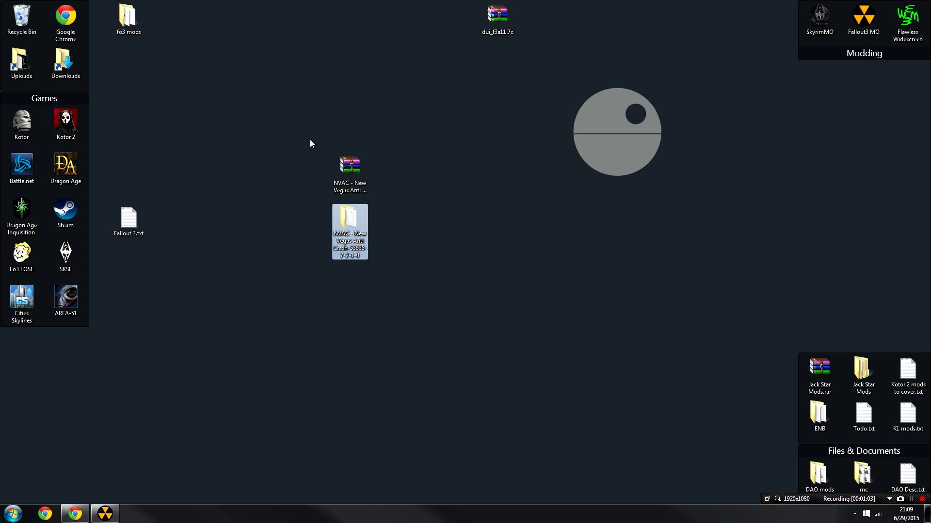
mouse_move(353, 217)
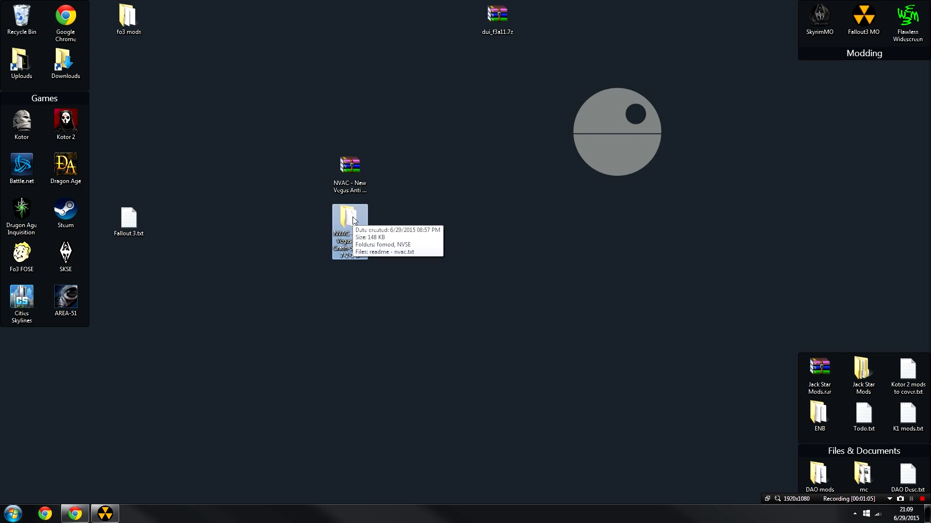
drag(426, 165, 279, 135)
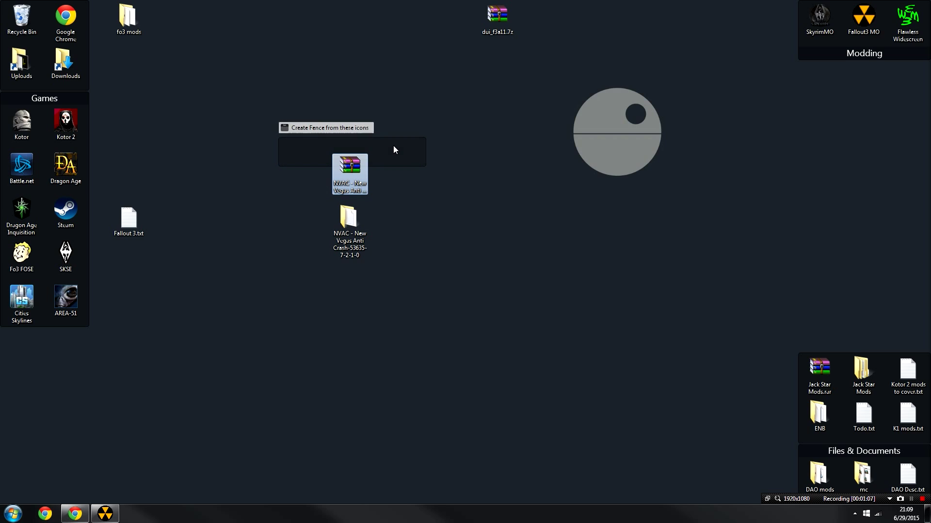
key(Delete)
key(Return)
Rename the extracted NVAC folder to FO3 Anti Crash
key(F2)
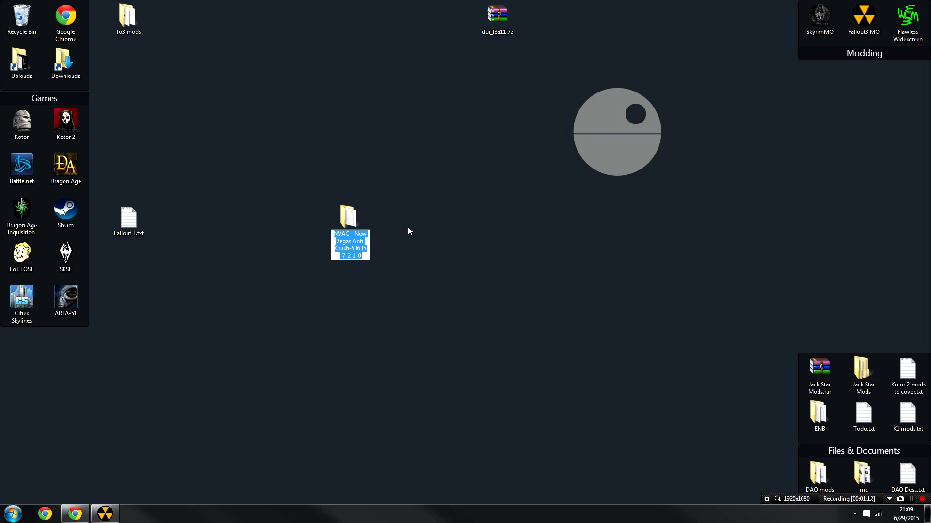
text(FO#)
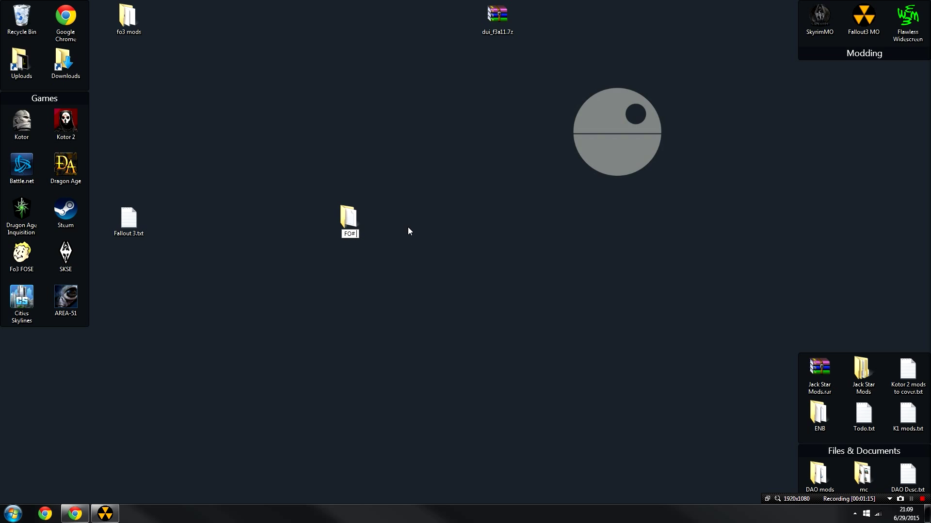
key(BackSpace)
text(3 Anti Crash)
key(Return)
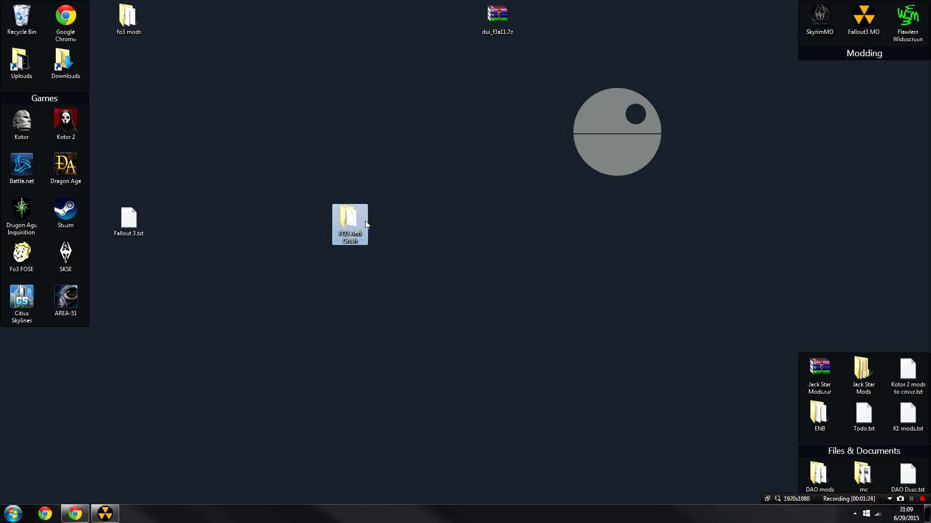
Inside FO3 Anti Crash, rename the NVSE subfolder to FOSE
double_click(362, 222)
click(437, 240)
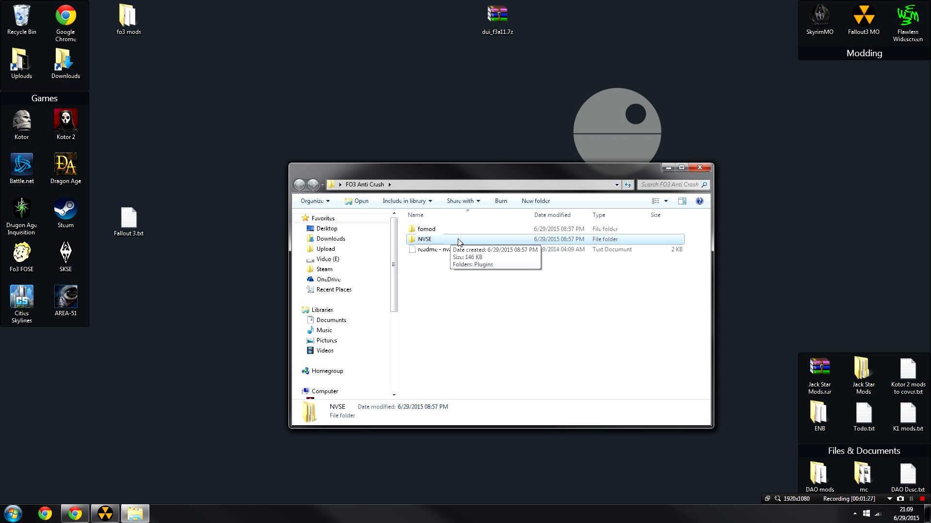
key(F2)
text(FOSE)
key(Return)
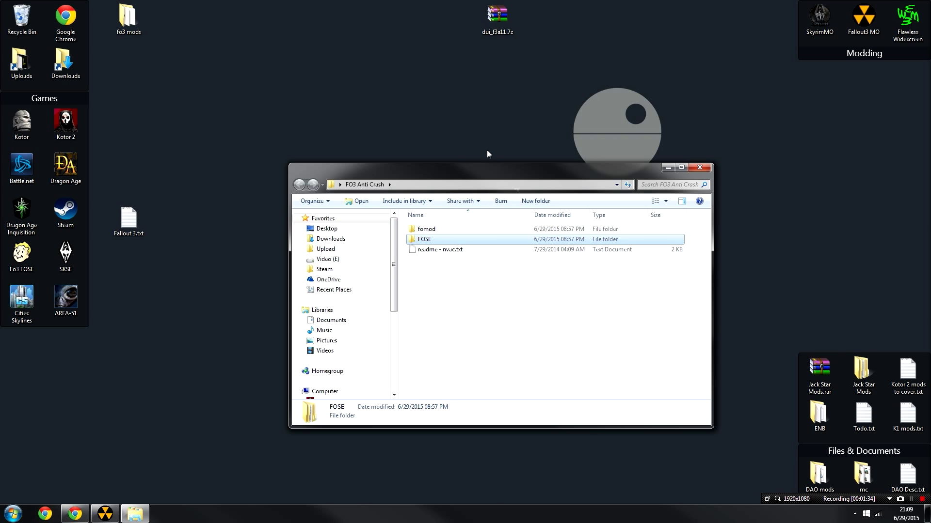
Open the fomod folder and select ModuleConfig.xml
double_click(452, 230)
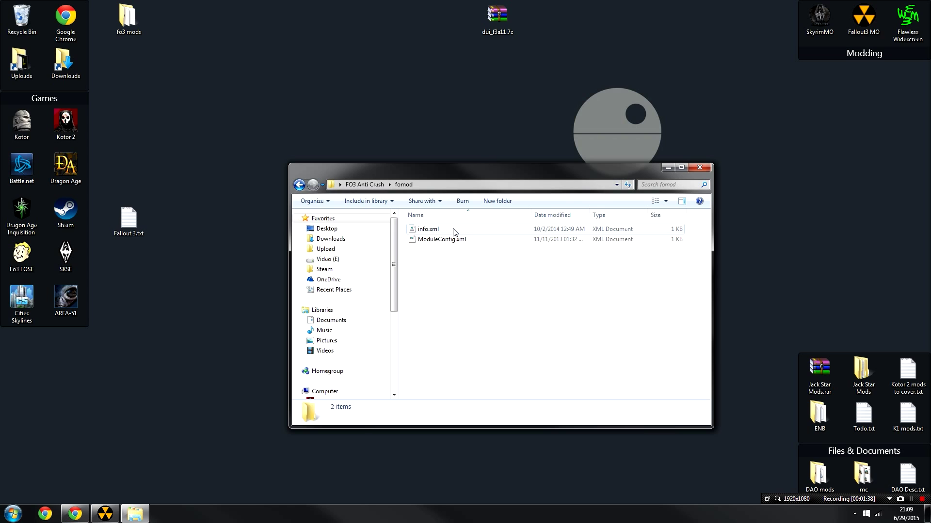
click(452, 232)
key(BackSpace)
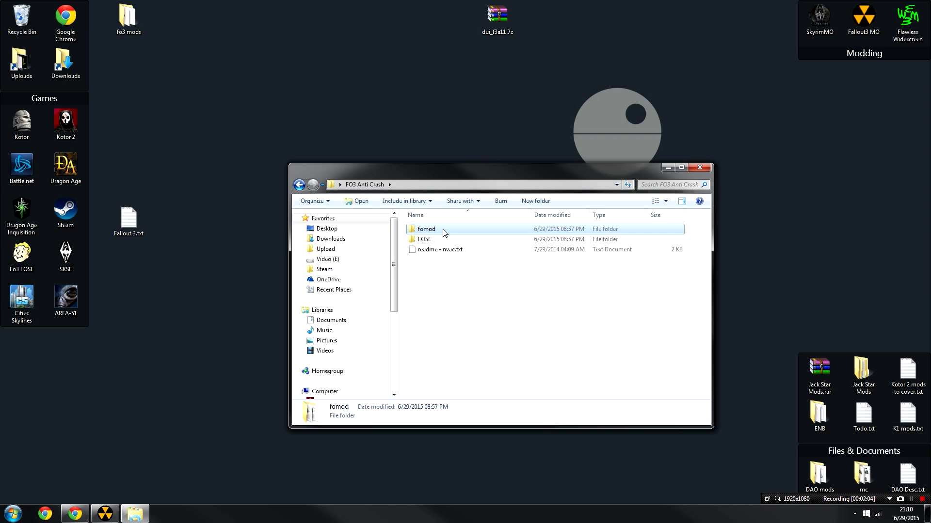
double_click(443, 229)
click(447, 241)
Edit ModuleConfig.xml in Notepad, replacing the NVSE folder source and destination with FOSE
right_click(447, 241)
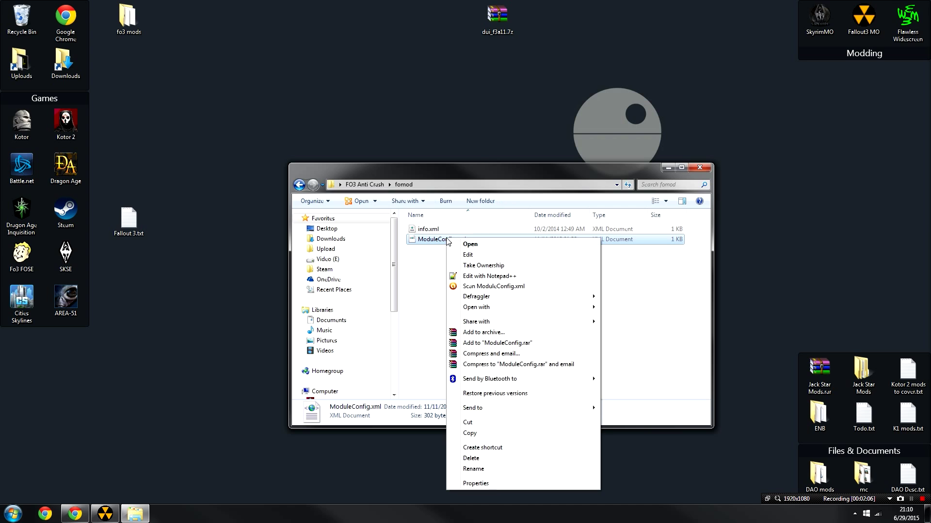
click(474, 261)
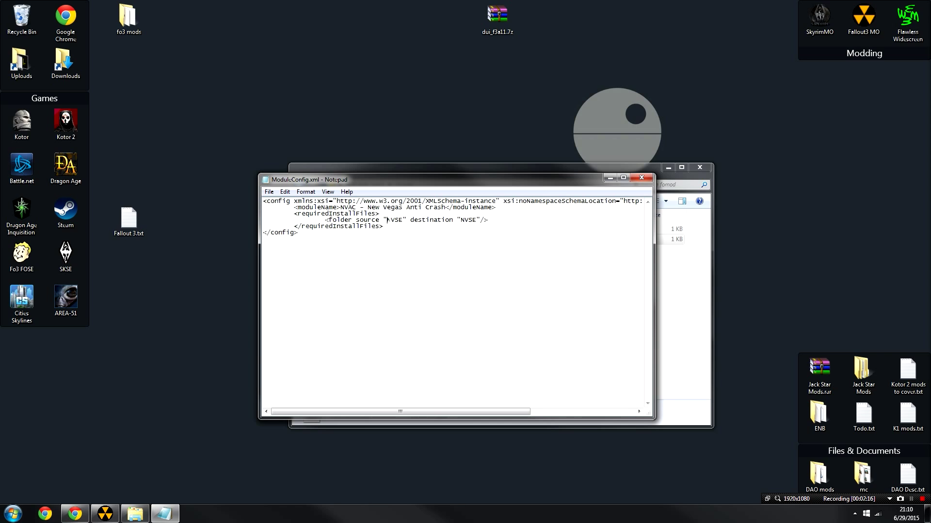
drag(388, 220, 400, 221)
text(FOSE)
drag(461, 220, 477, 220)
text(FOSE)
Save ModuleConfig.xml and close Notepad and the Explorer window
click(269, 192)
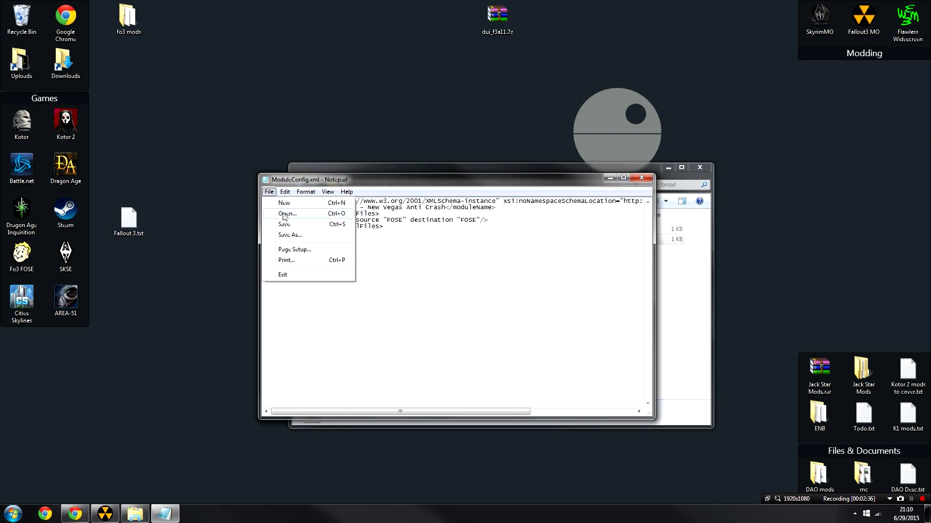
click(284, 224)
click(641, 177)
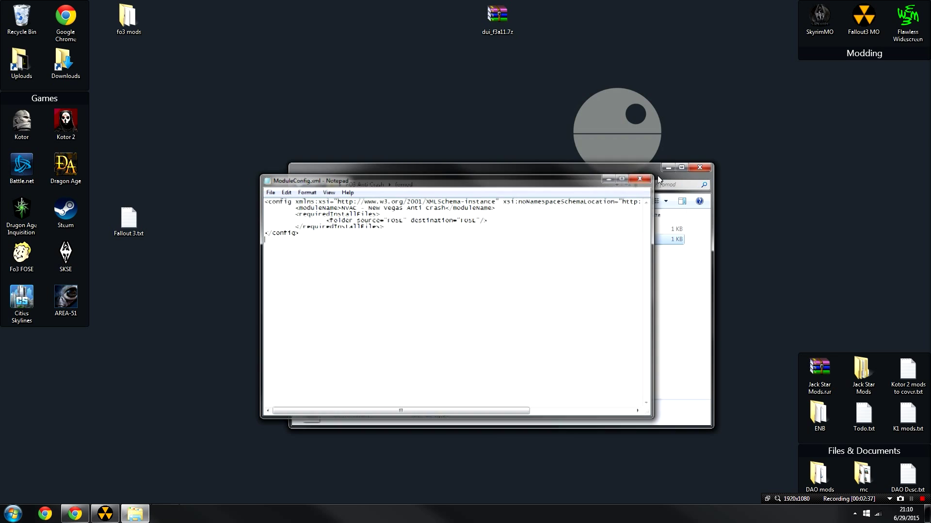
click(698, 173)
click(350, 221)
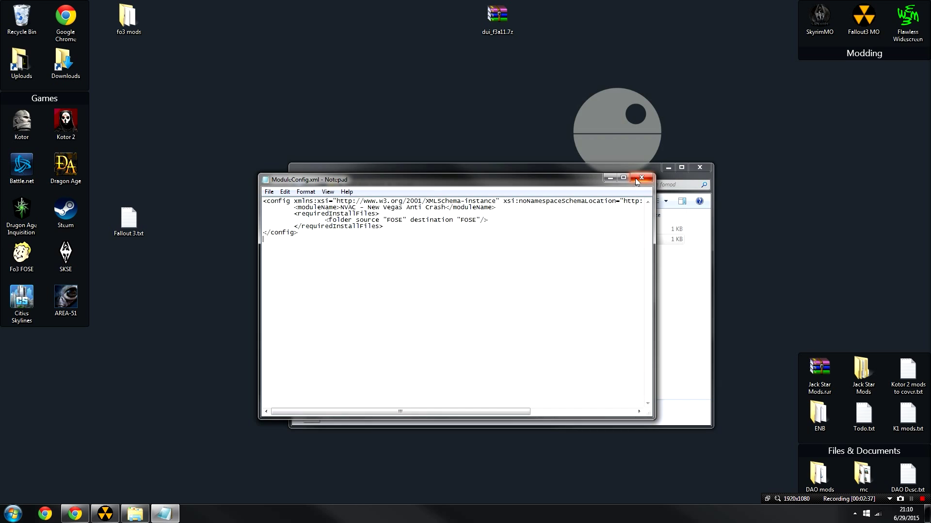
click(641, 177)
click(700, 167)
Pack the FO3 Anti Crash folder into FO3 Anti Crash.rar with default RAR, Normal compression settings
click(353, 219)
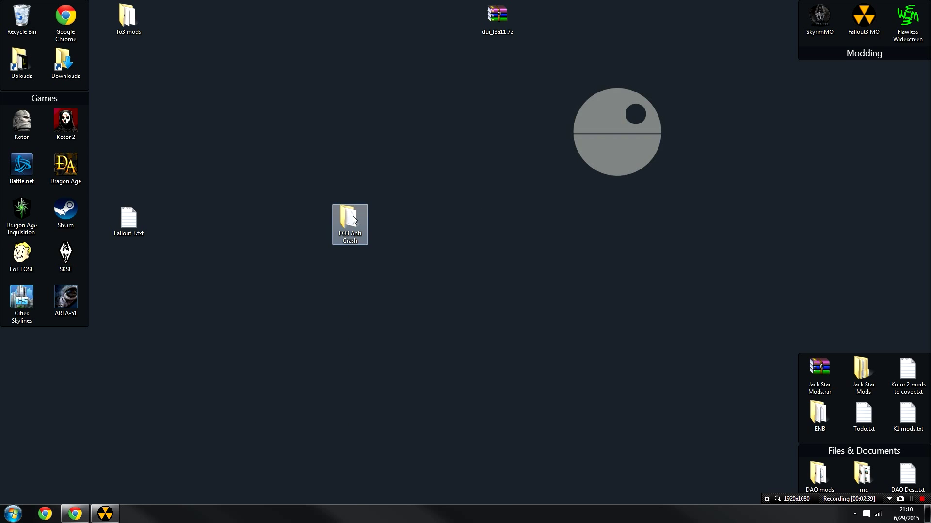
right_click(353, 217)
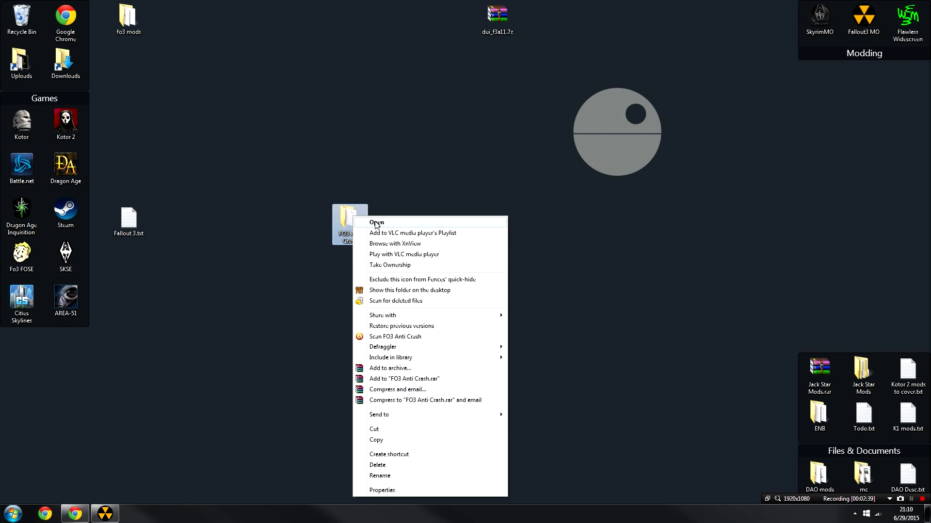
click(415, 369)
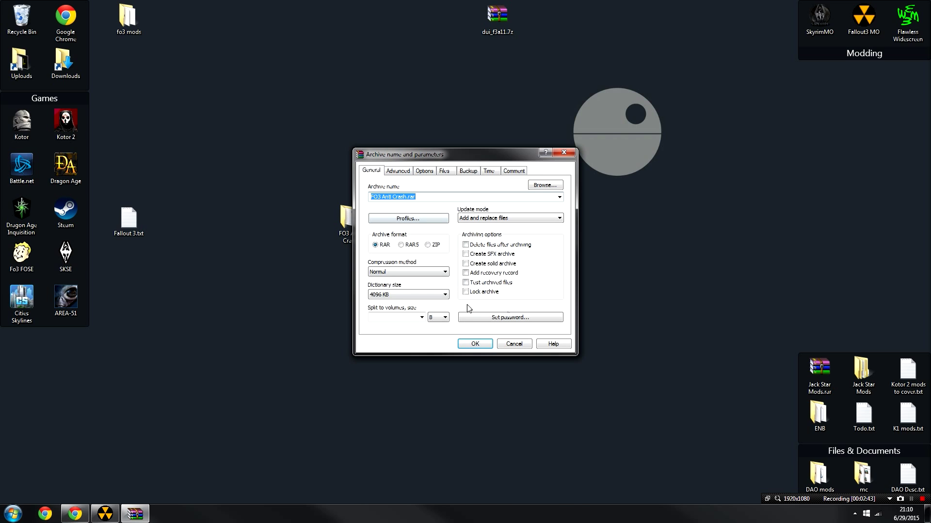
click(475, 345)
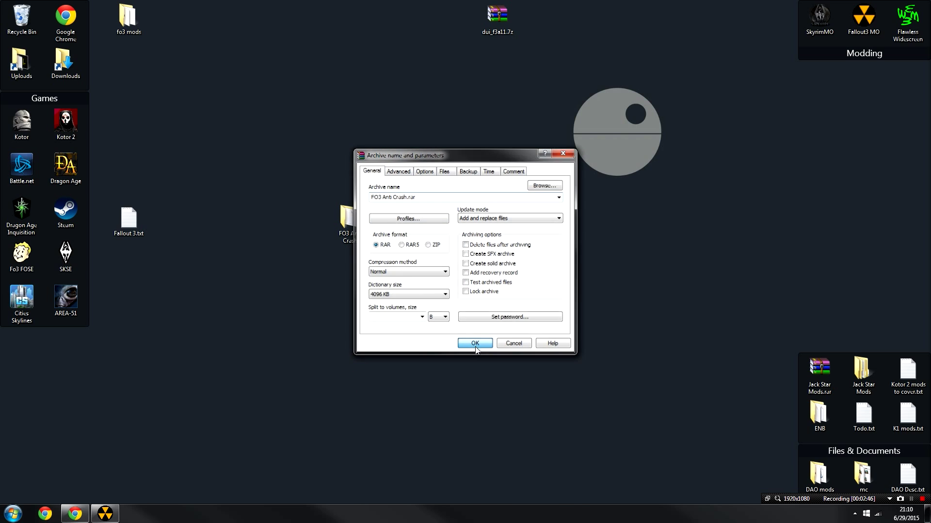
key(alt+Tab)
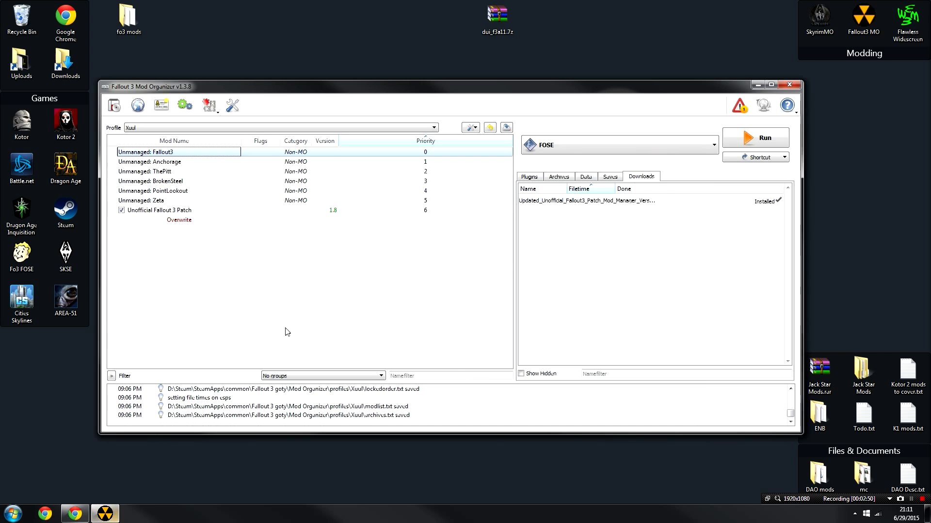
Install FO3 Anti Crash.rar via Install Mod..., then select the resulting NVAC - New Vegas Anti Crash mod
click(472, 128)
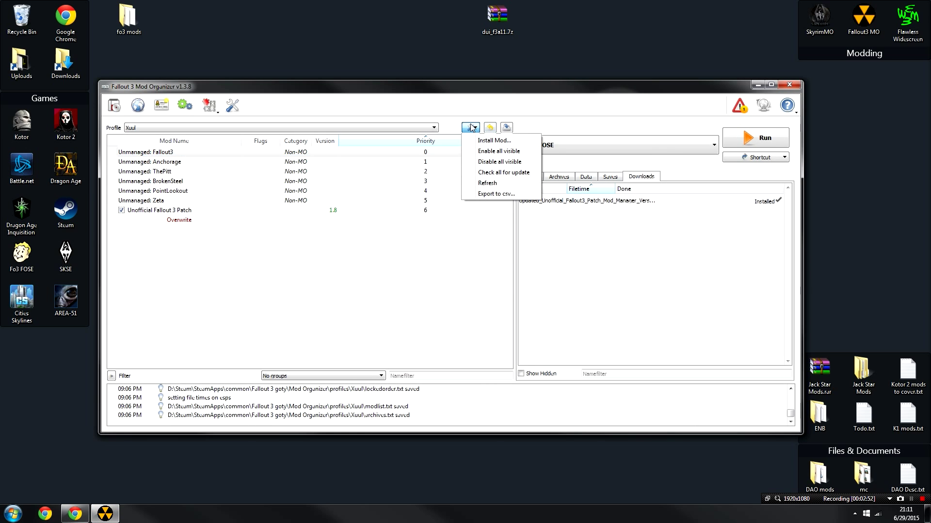
click(494, 141)
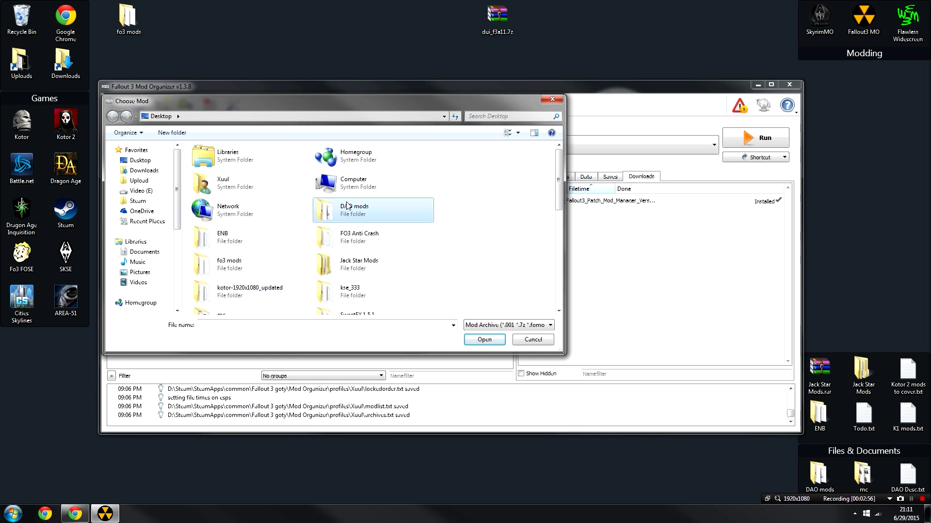
text(fo3 mf)
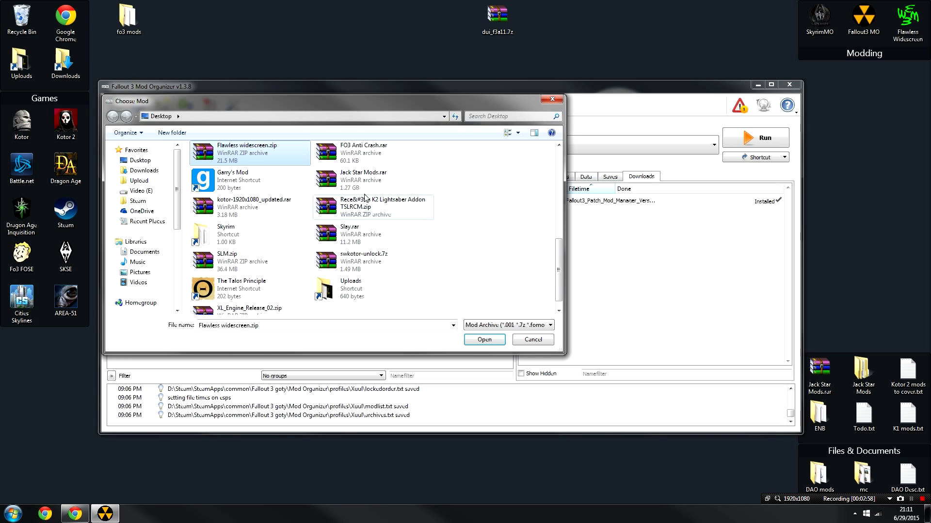
text(f)
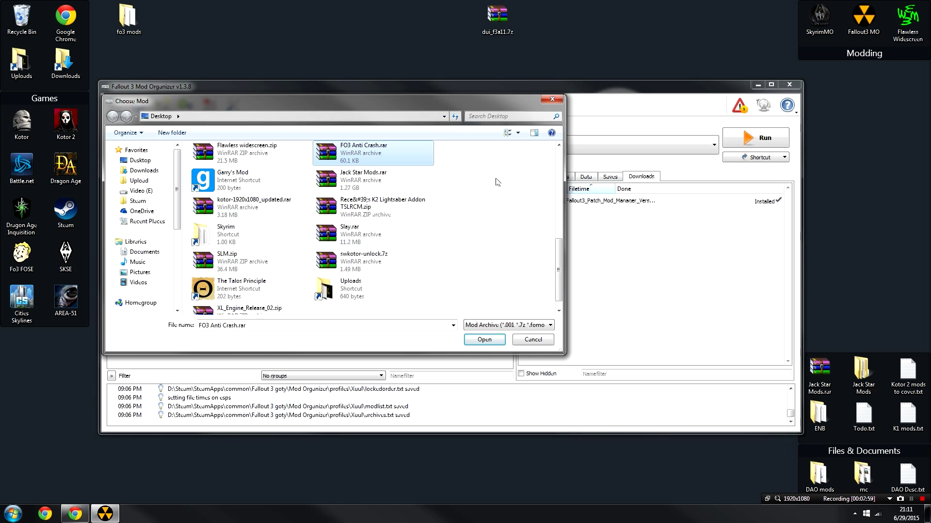
click(485, 341)
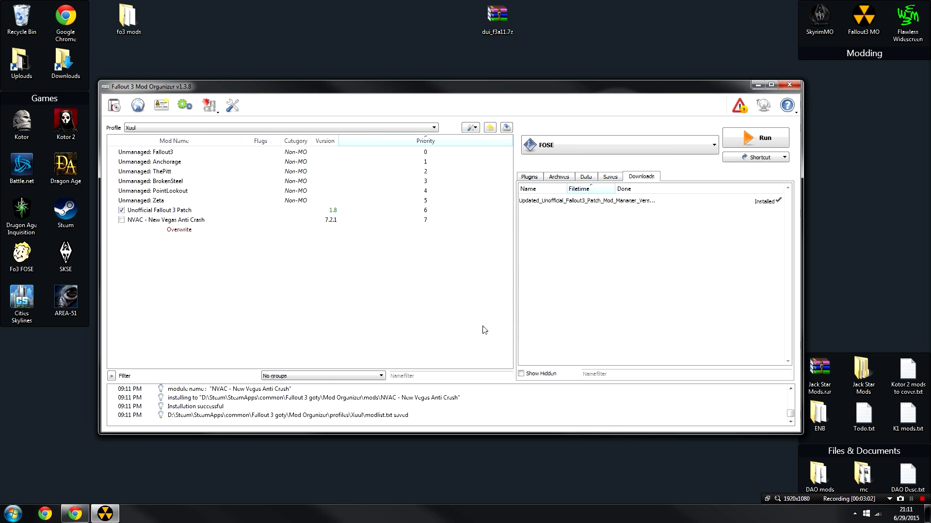
click(139, 222)
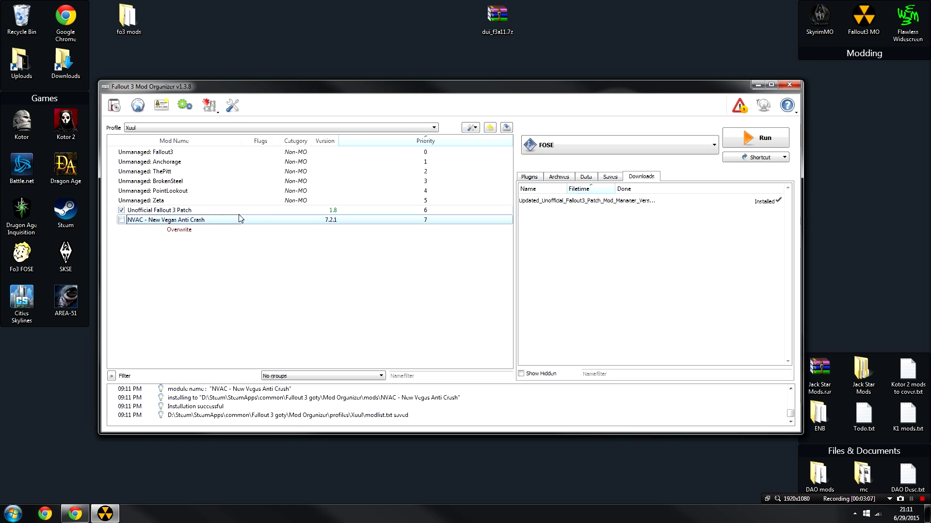
click(206, 222)
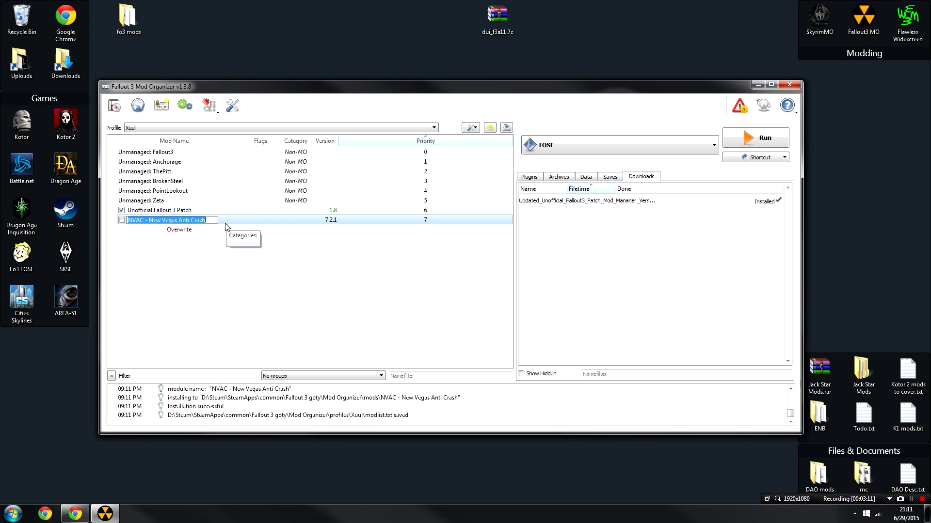
Rename the NVAC mod to FO3 - New Vegas Anti Crash and tick it to enable it
key(Left)
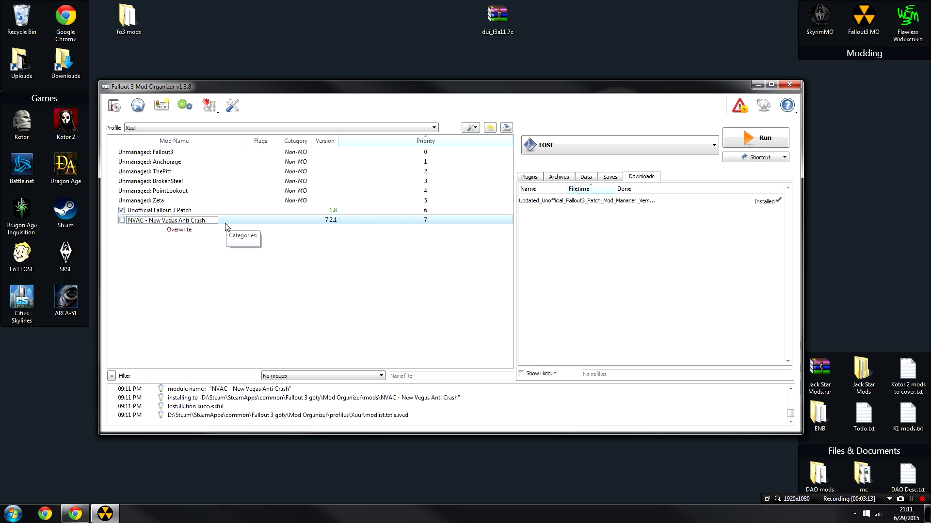
key(BackSpace)
key(BackSpace)
key(BackSpace)
key(BackSpace)
text(FO3)
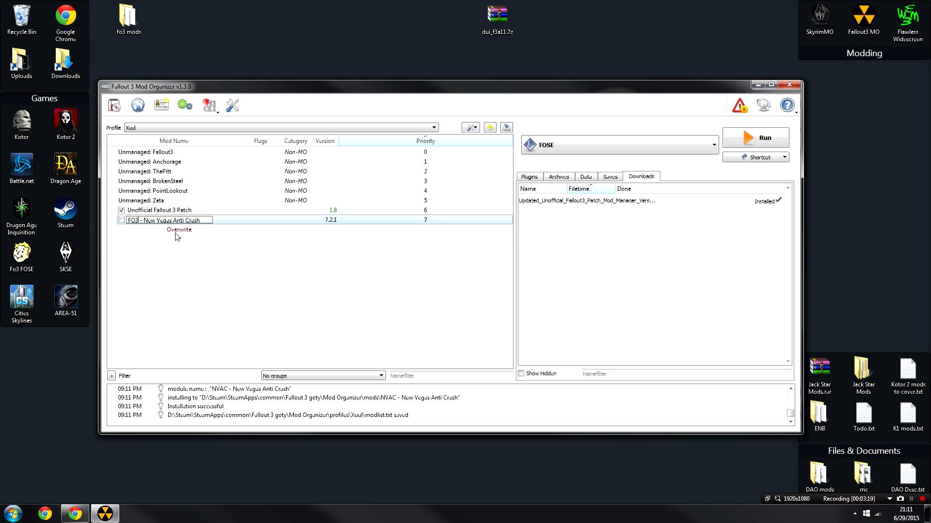
click(267, 267)
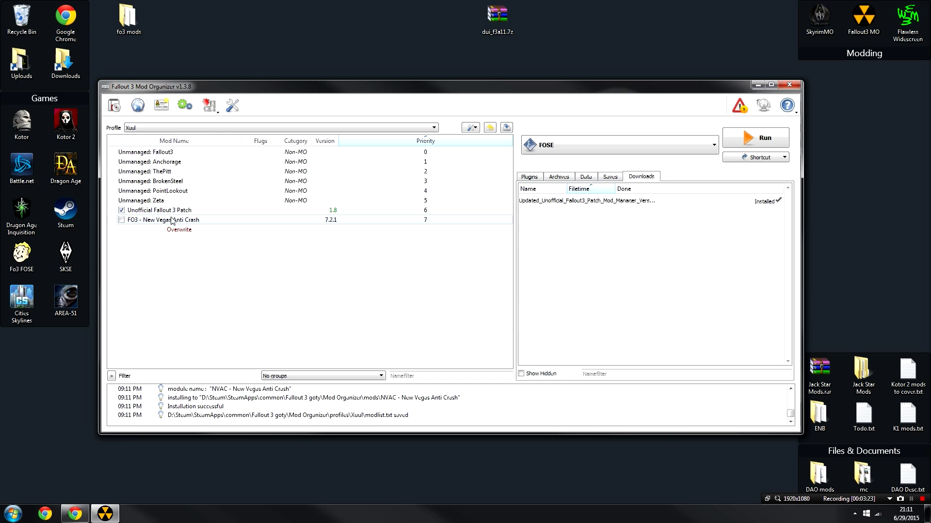
click(121, 219)
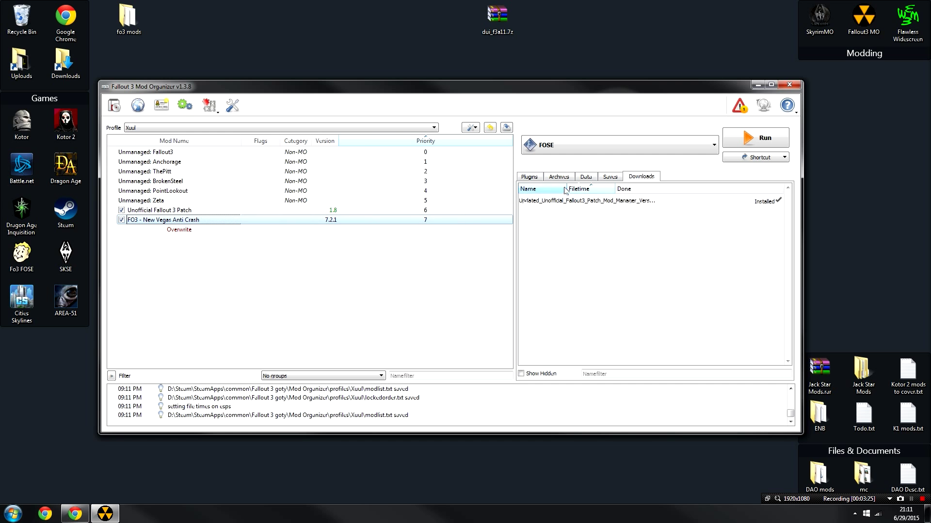
click(530, 176)
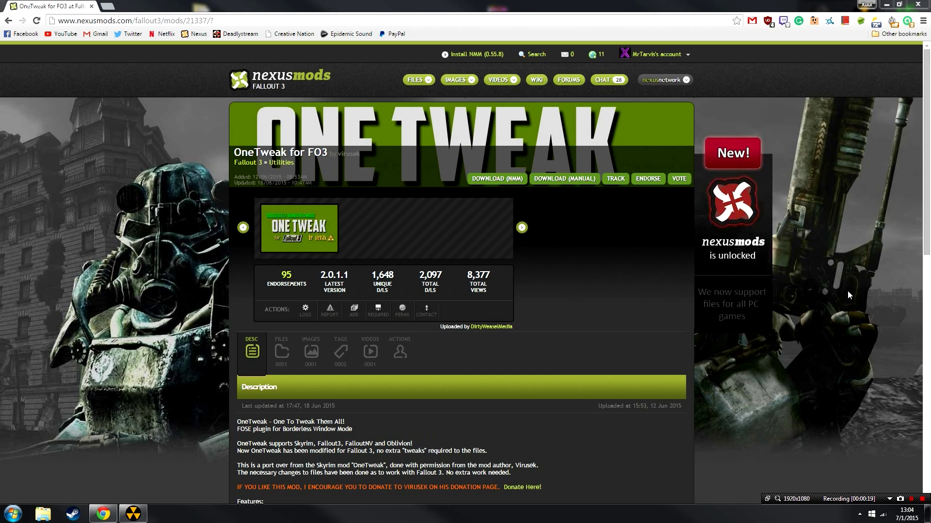
Send the OneTweak for FO3 main file to Mod Organizer, continuing past the FOSE requirement notice
scroll(718, 306, down, 3)
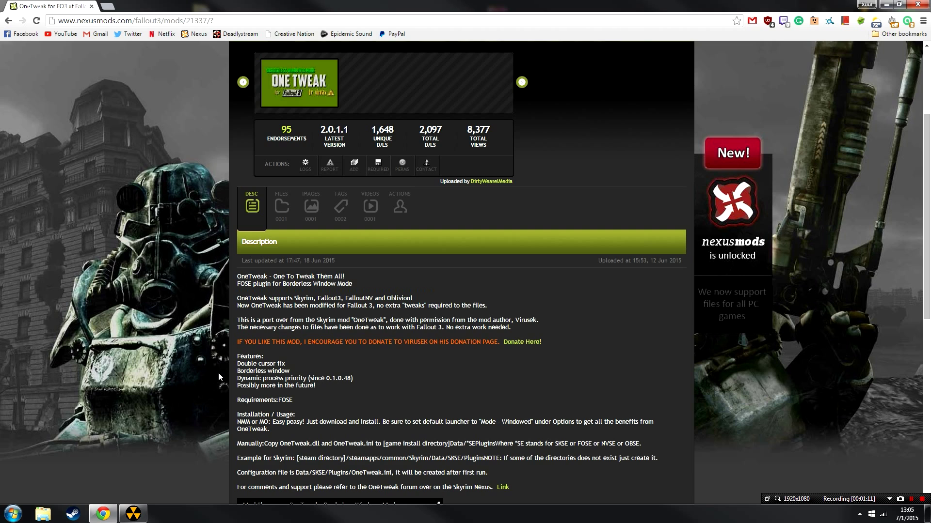
click(281, 206)
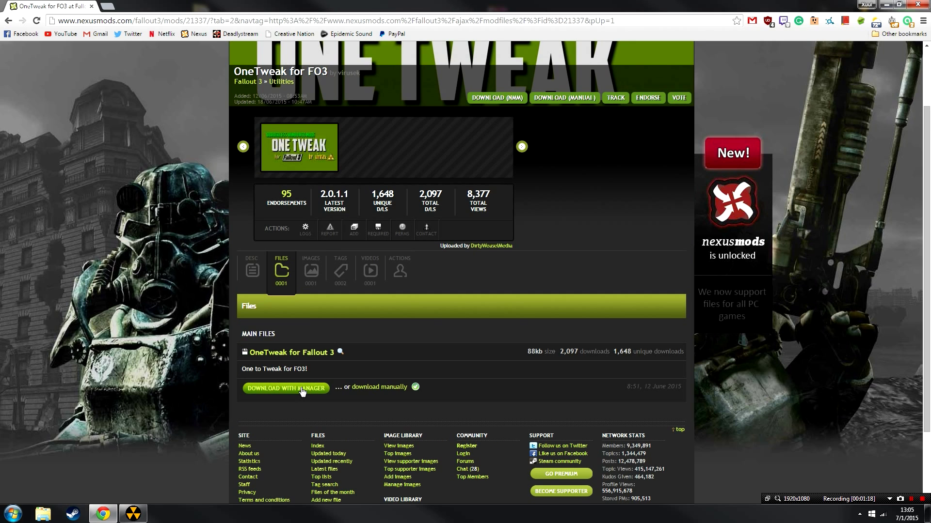
click(301, 388)
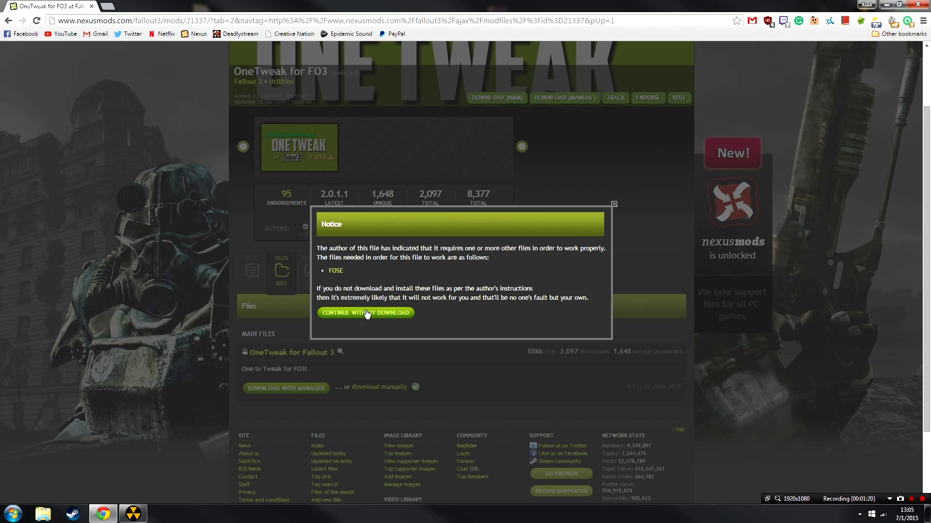
click(367, 313)
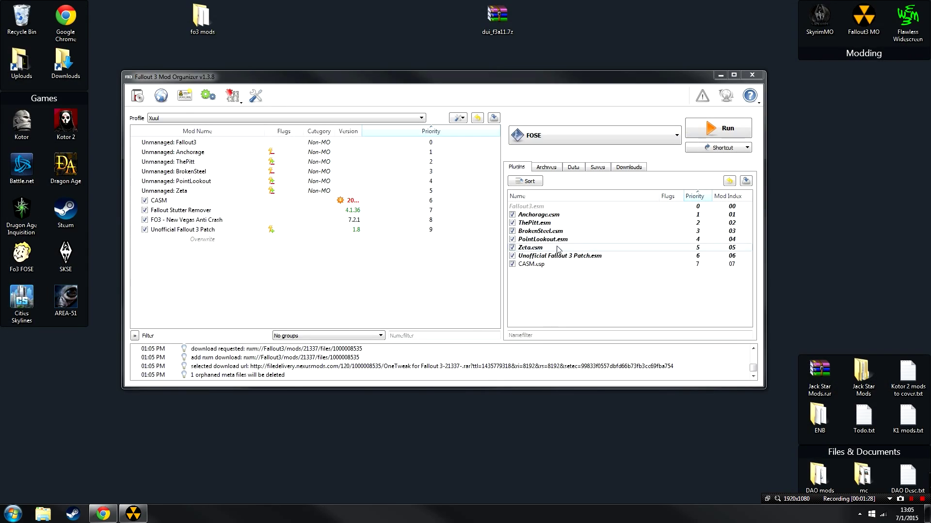
Manually install the OneTweak archive as OneTweak for FO3 with OneTweak-FOSE as its data directory
click(630, 168)
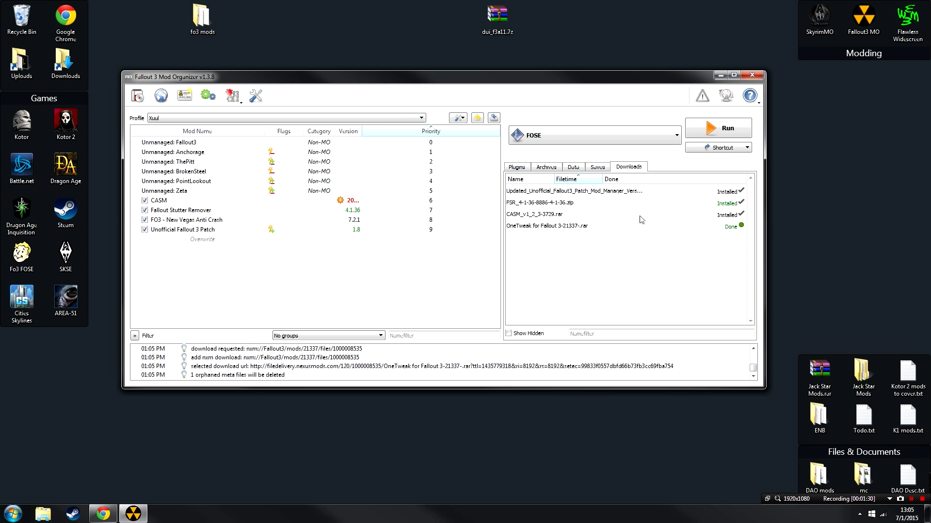
double_click(565, 227)
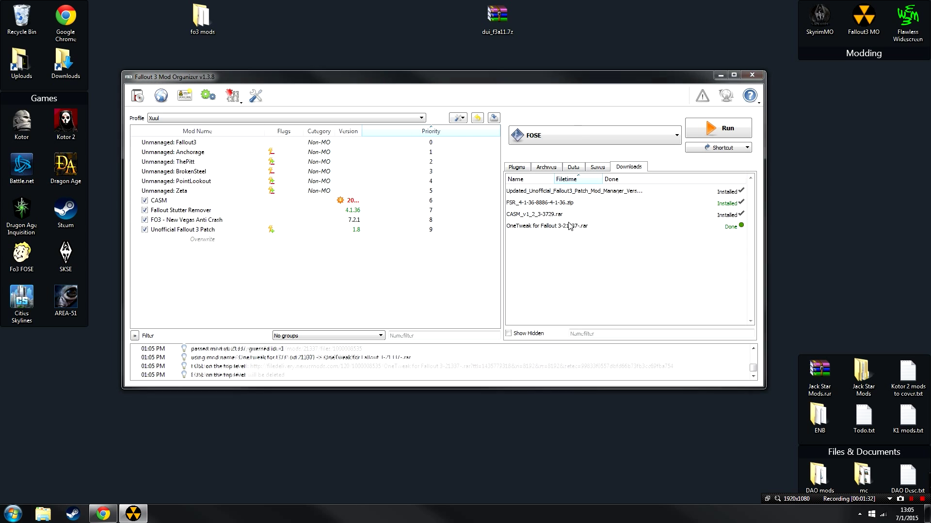
click(453, 274)
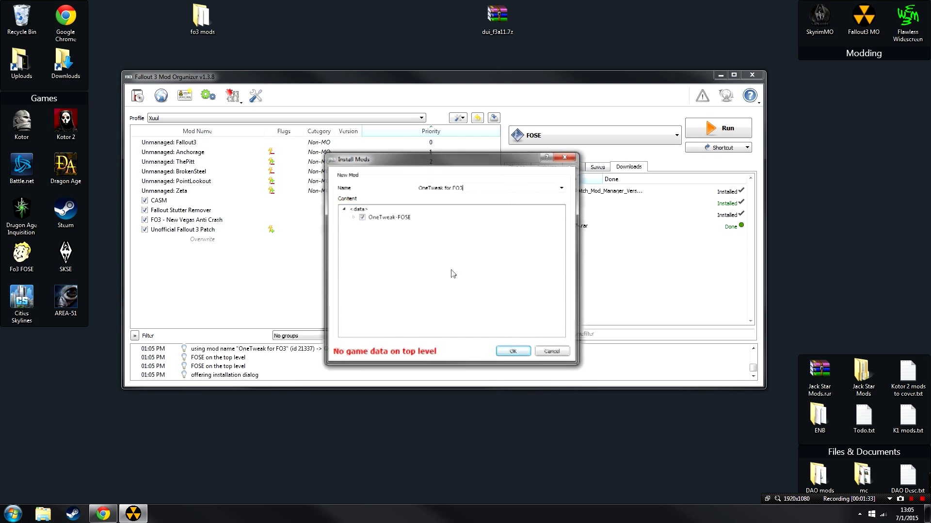
right_click(381, 216)
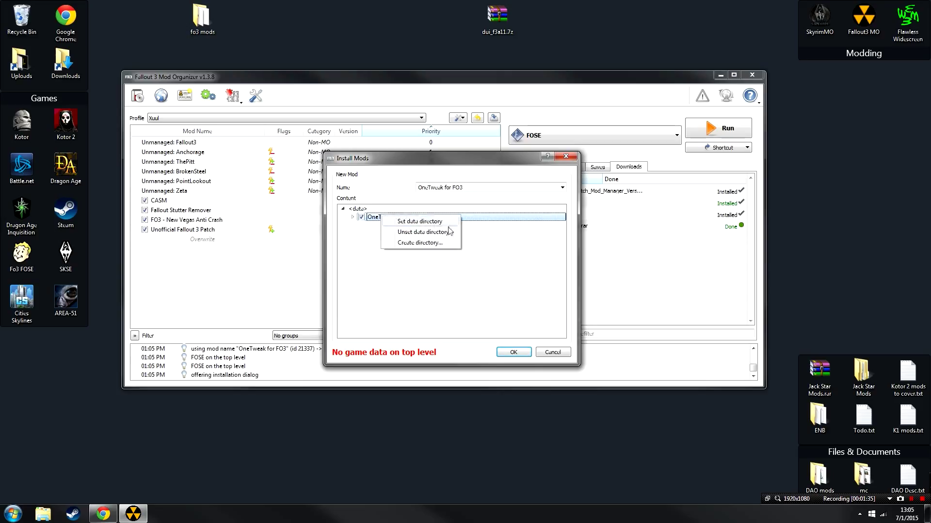
click(420, 221)
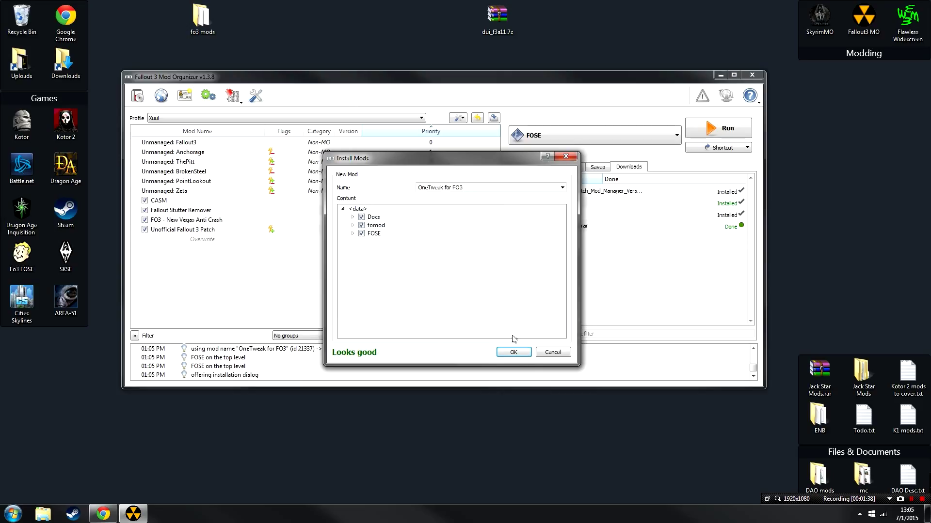
click(515, 357)
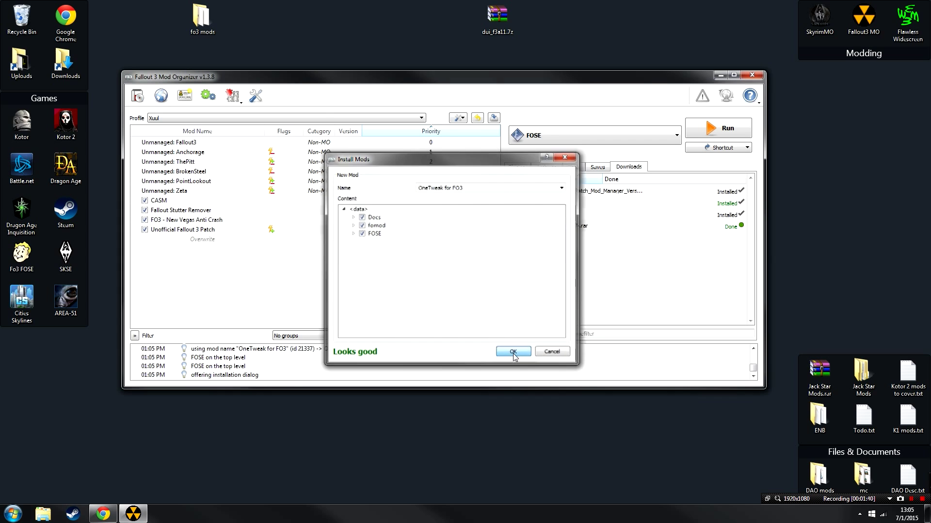
Widen the version column to show full dates and check the OneTweak for FO3 mod's options
drag(363, 130, 395, 129)
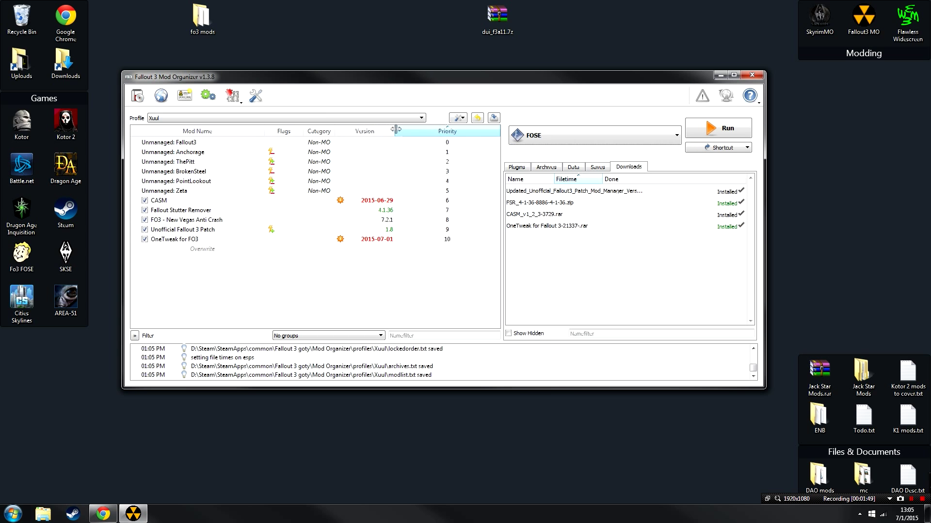
right_click(397, 241)
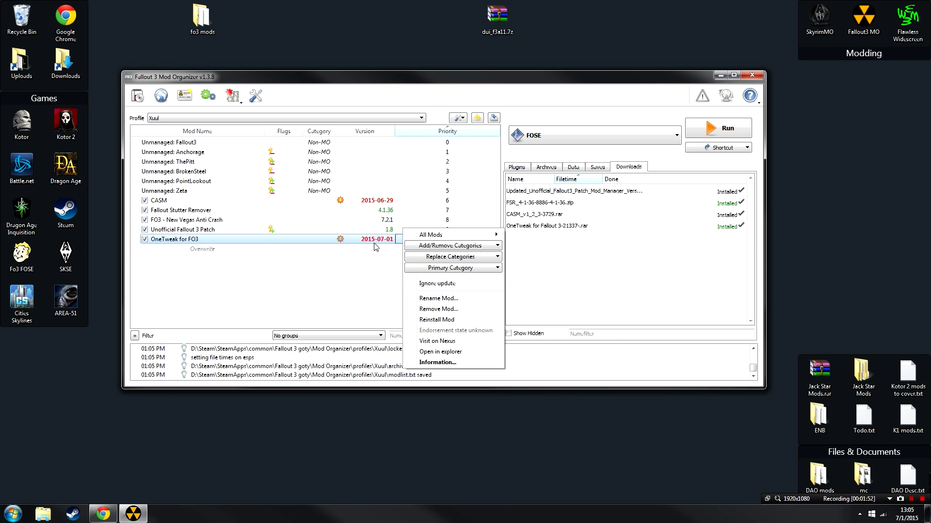
click(533, 270)
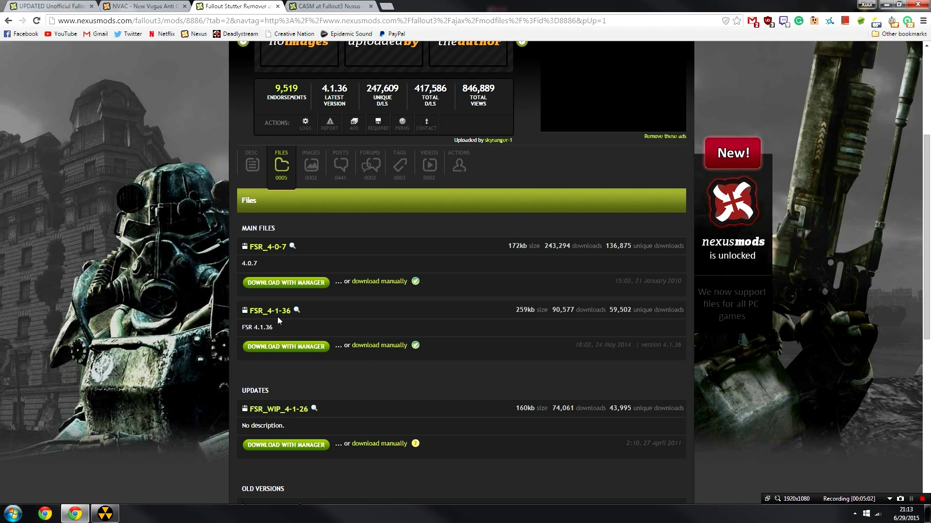
Send the FSR_4-1-36 main file of Fallout Stutter Remover to Mod Organizer for download
click(279, 347)
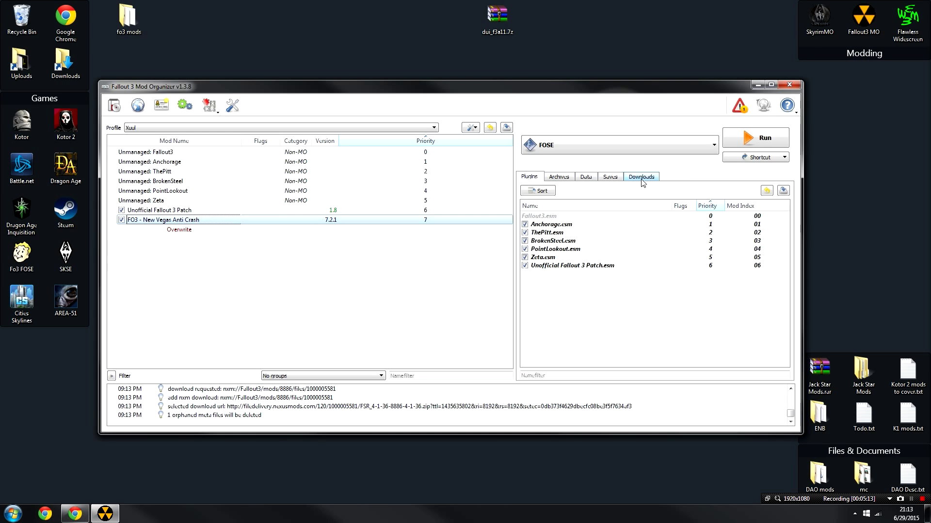
Install the Fallout Stutter Remover download with its Data folder as data directory, then enable it
click(641, 177)
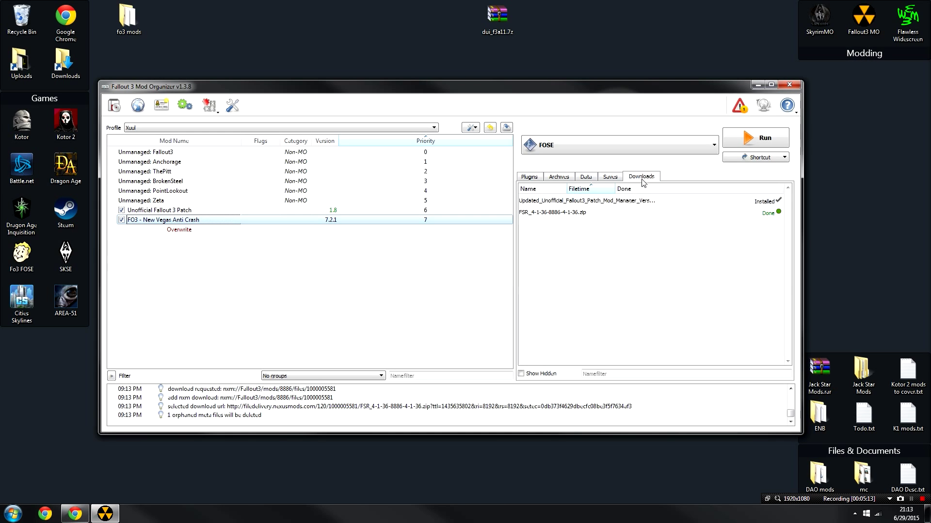
double_click(567, 214)
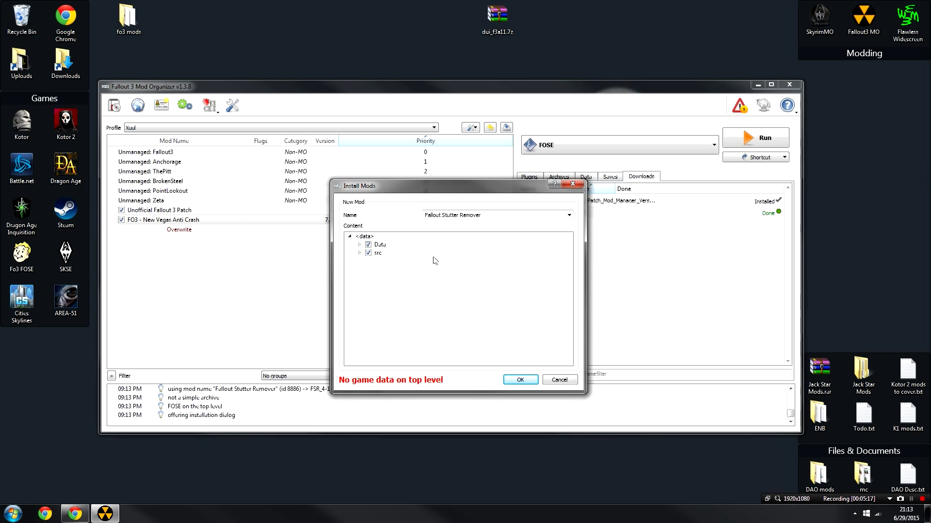
right_click(378, 246)
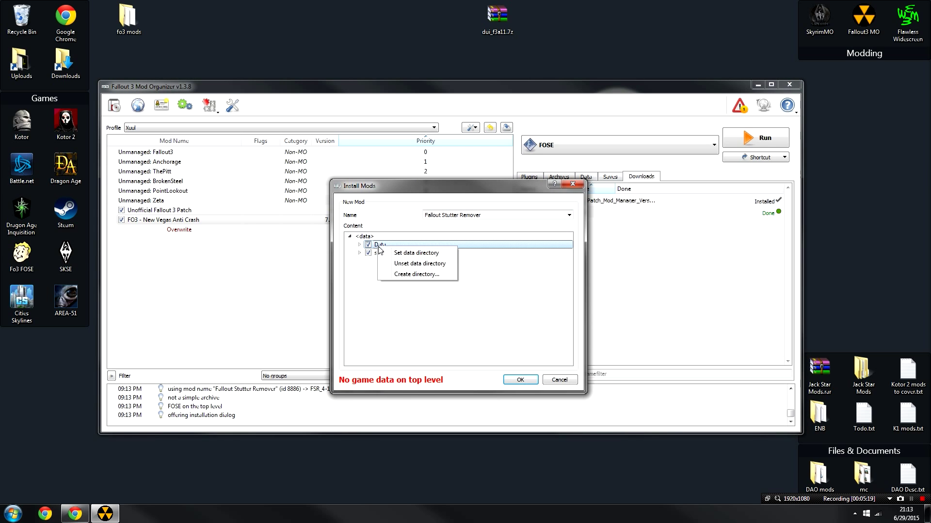
click(405, 254)
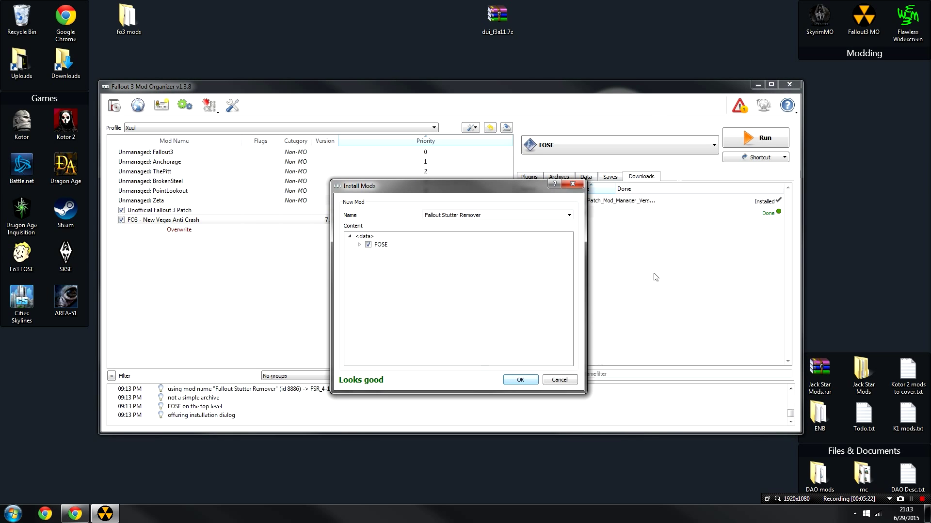
click(520, 380)
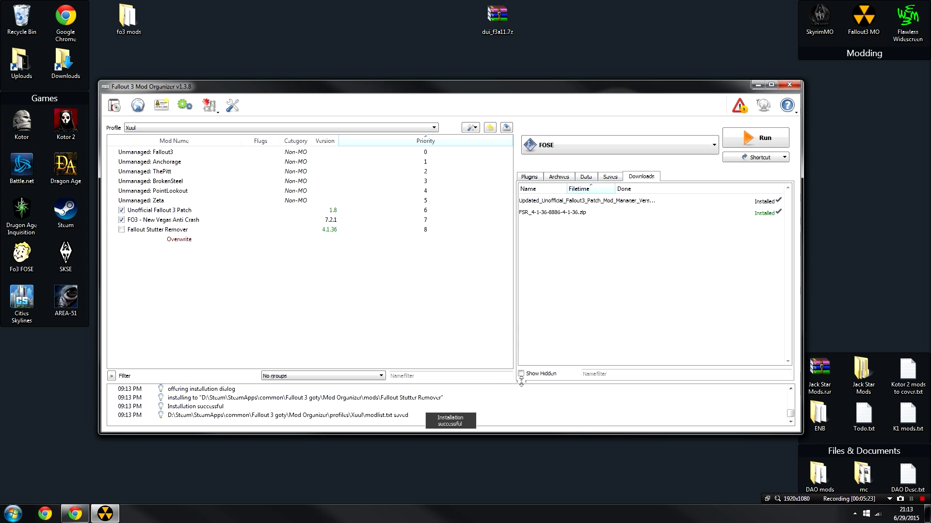
click(121, 230)
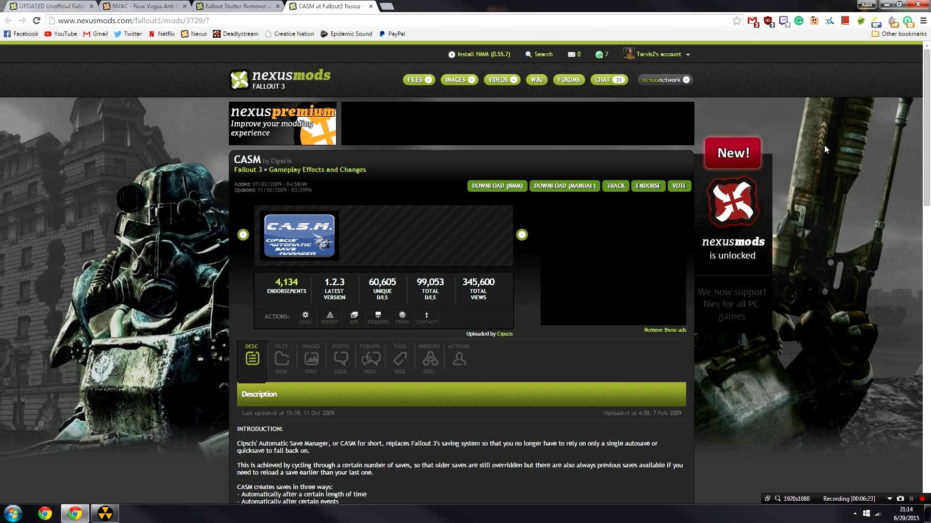
On the CASM mod's Files tab, download the CASM_v1_2_3 main file with the manager
click(645, 75)
click(281, 359)
scroll(152, 227, down, 2)
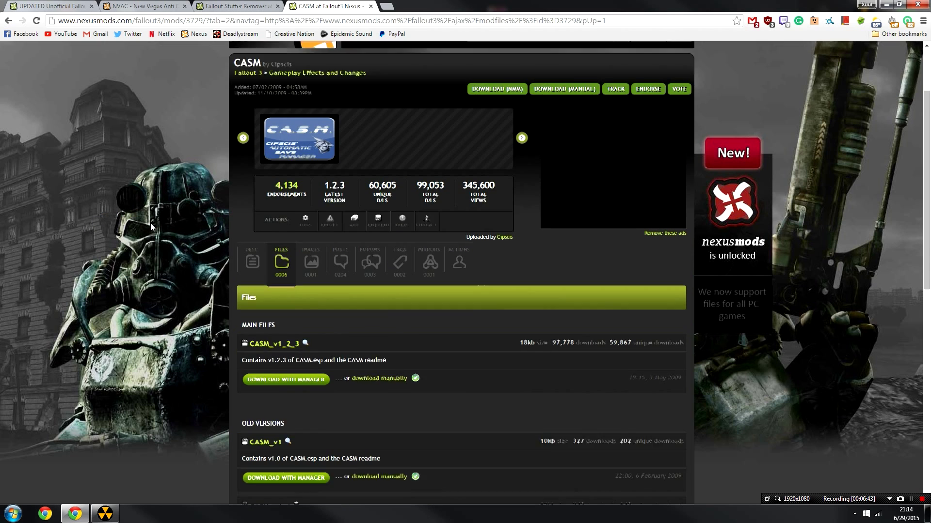
scroll(151, 227, down, 1)
click(307, 333)
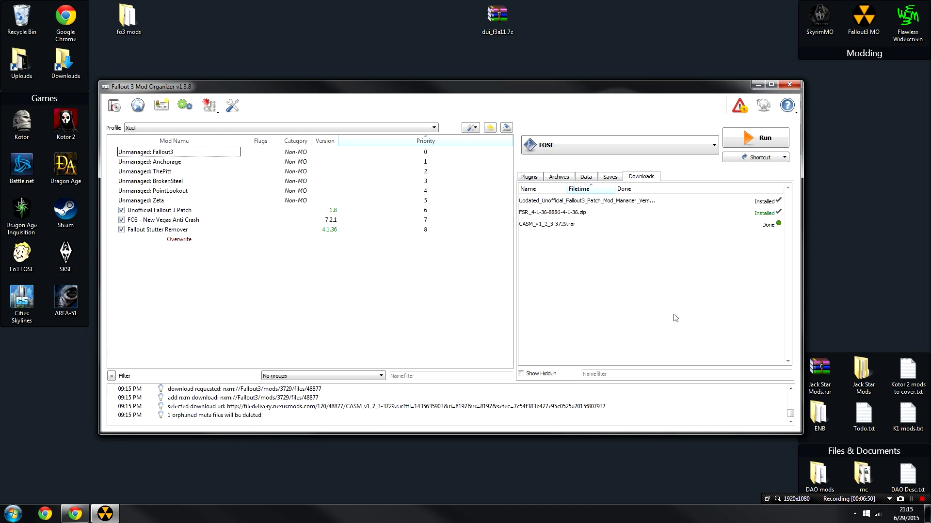
Install CASM_v1_2_3-3729.rar manually as the CASM mod and tick it to enable it
double_click(565, 224)
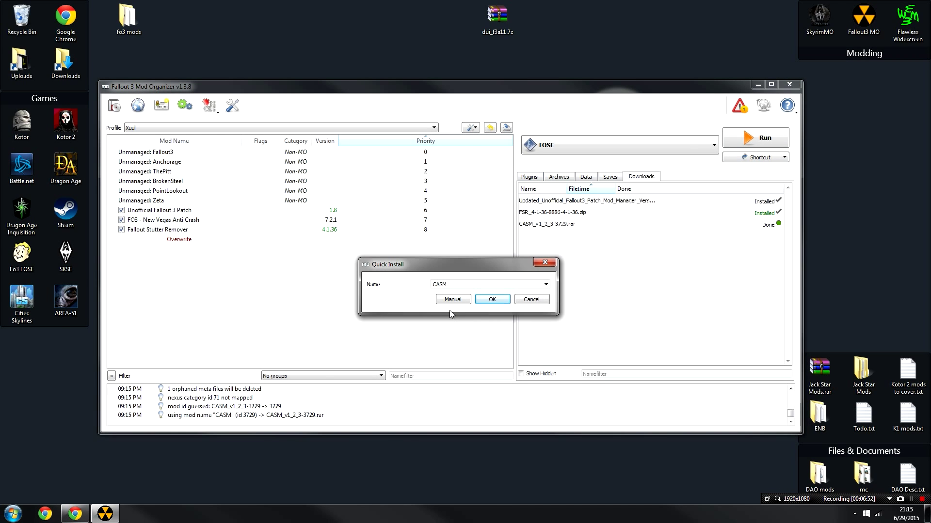
click(452, 299)
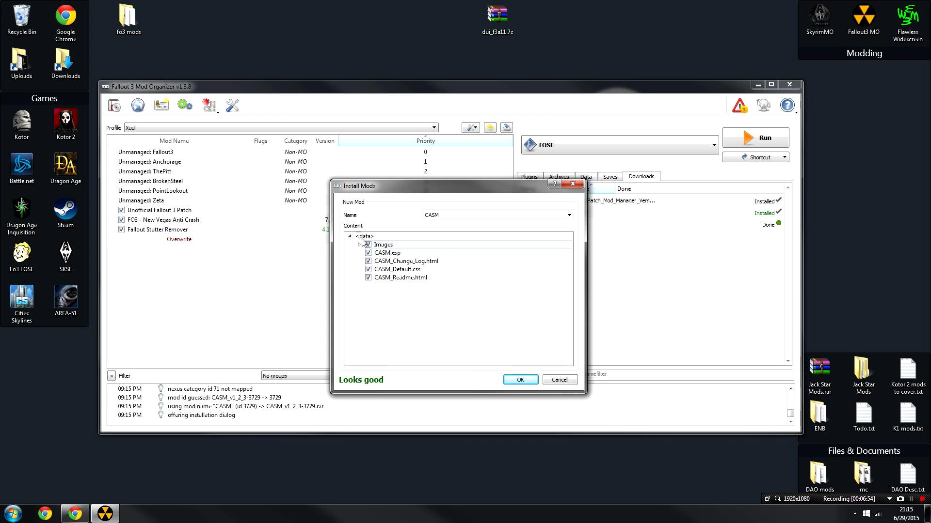
click(522, 380)
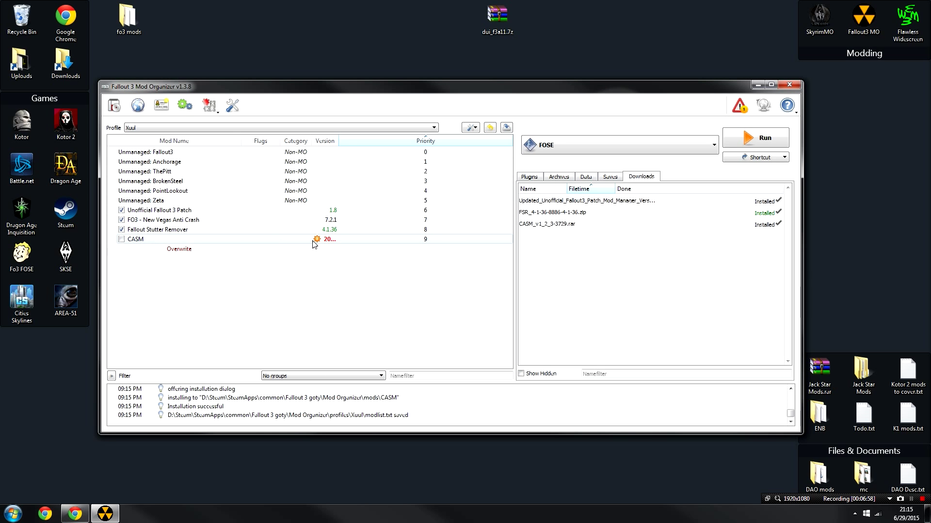
mouse_move(329, 244)
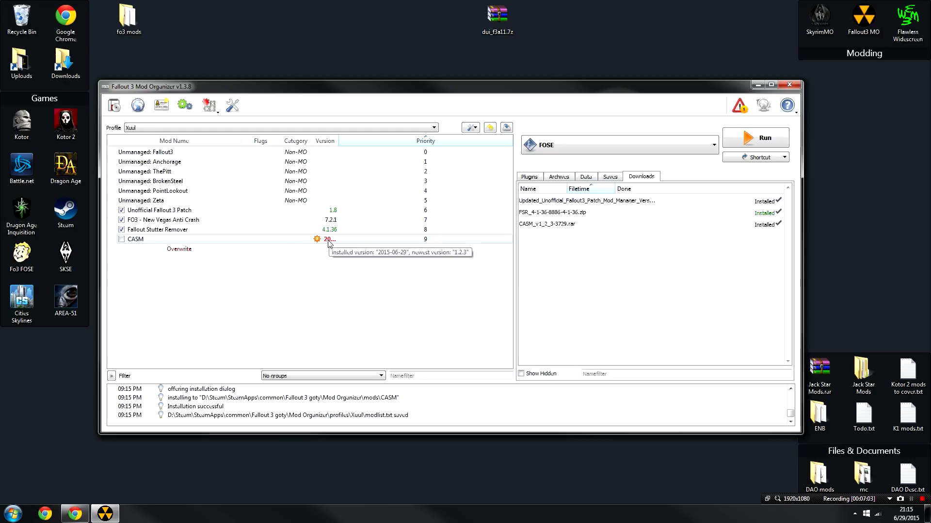
click(121, 239)
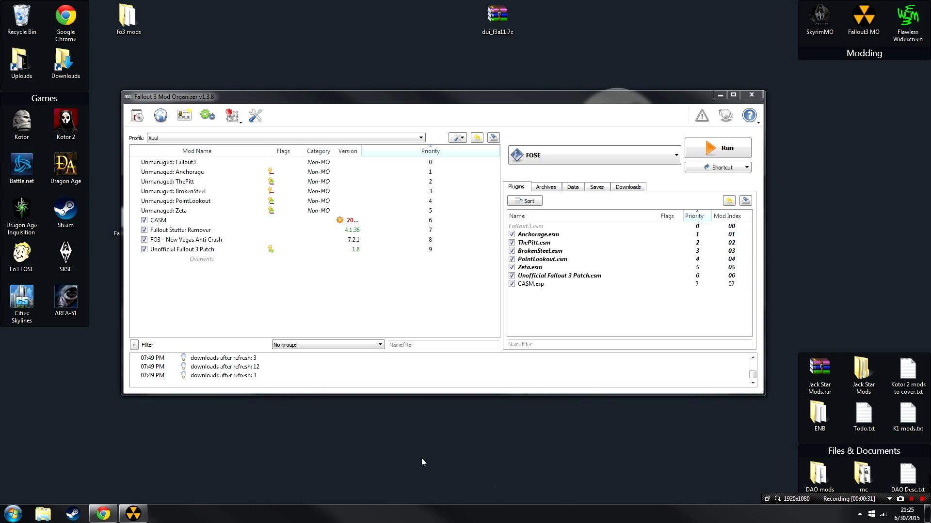
Check the Large Address Aware Enabler for FO3 files, then return to NTCore's Explorer Suite page
click(110, 518)
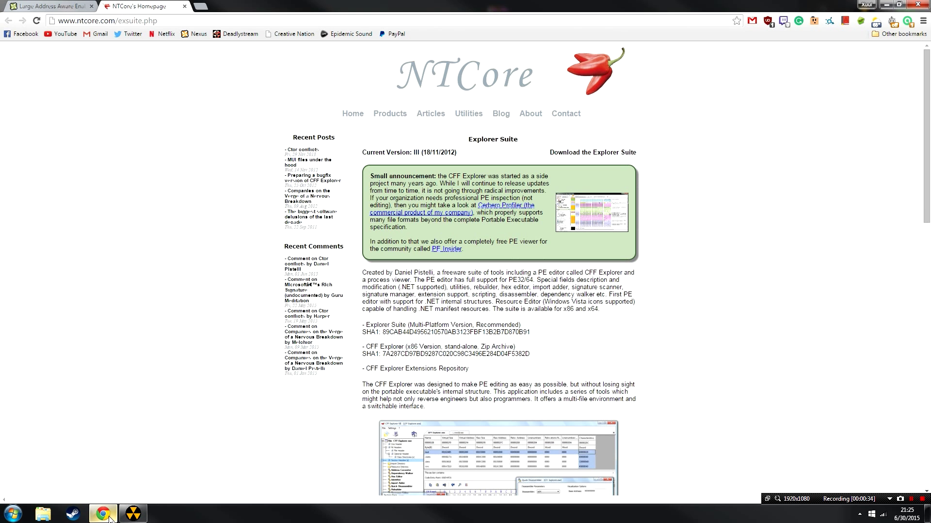
click(83, 6)
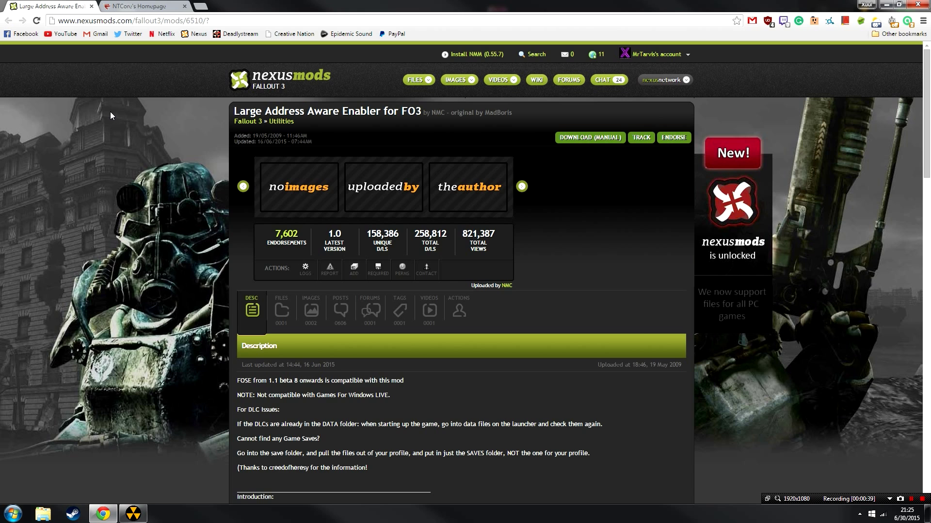
click(282, 303)
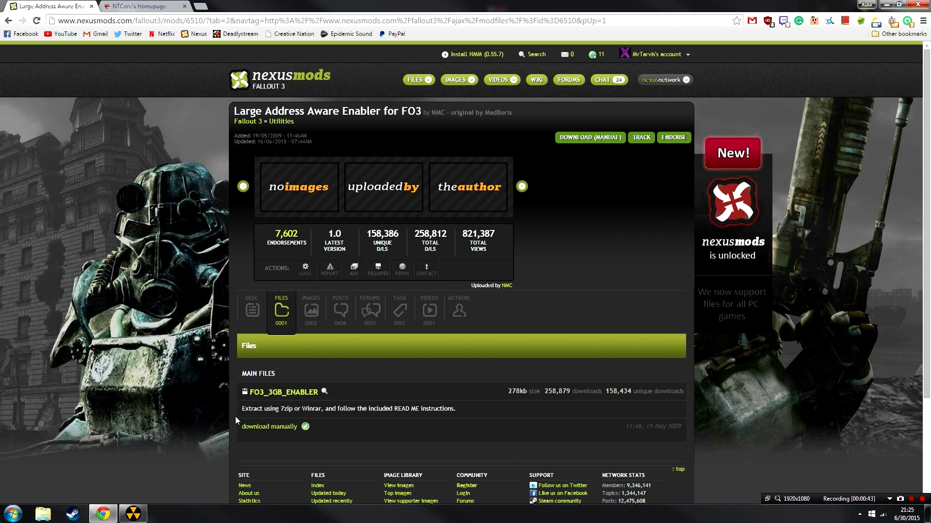
click(175, 5)
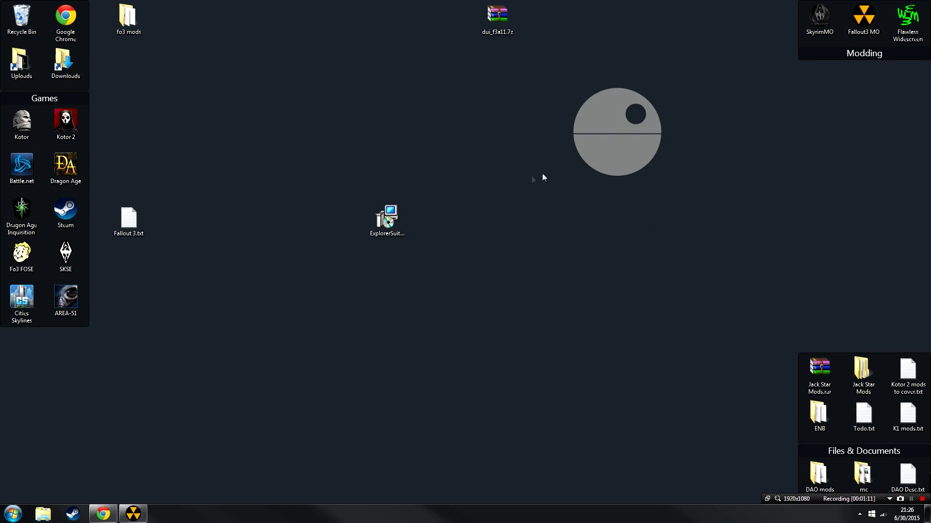
Install Explorer Suite from ExplorerSuite.exe, then open the Fallout 3 goty folder via the Fo3 FOSE shortcut
double_click(402, 207)
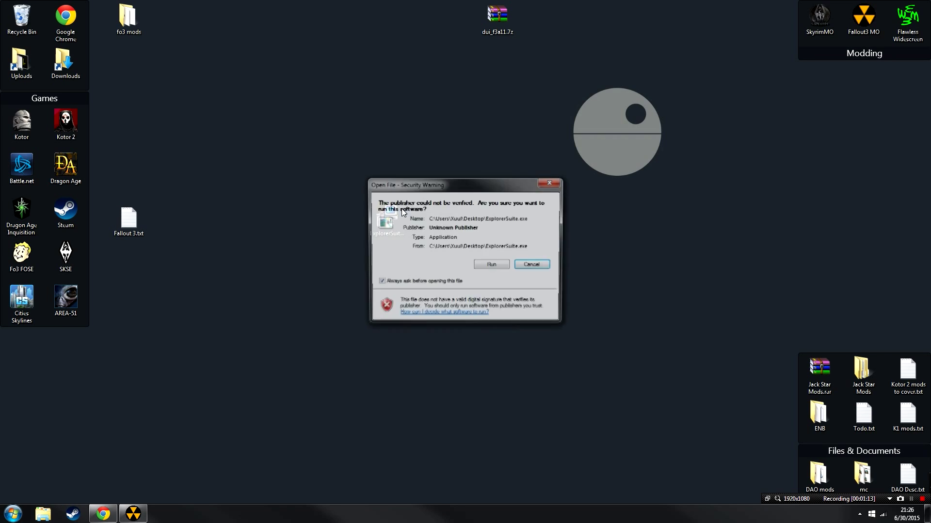
click(495, 266)
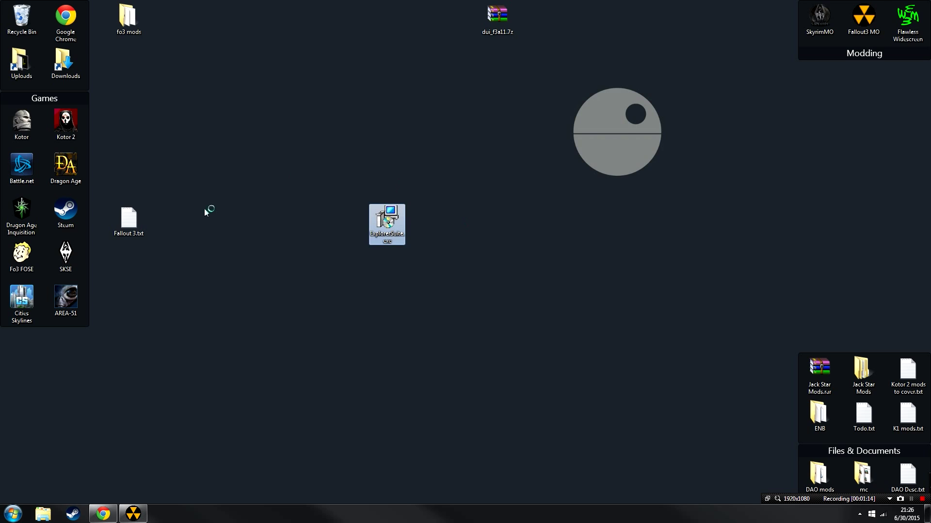
click(527, 333)
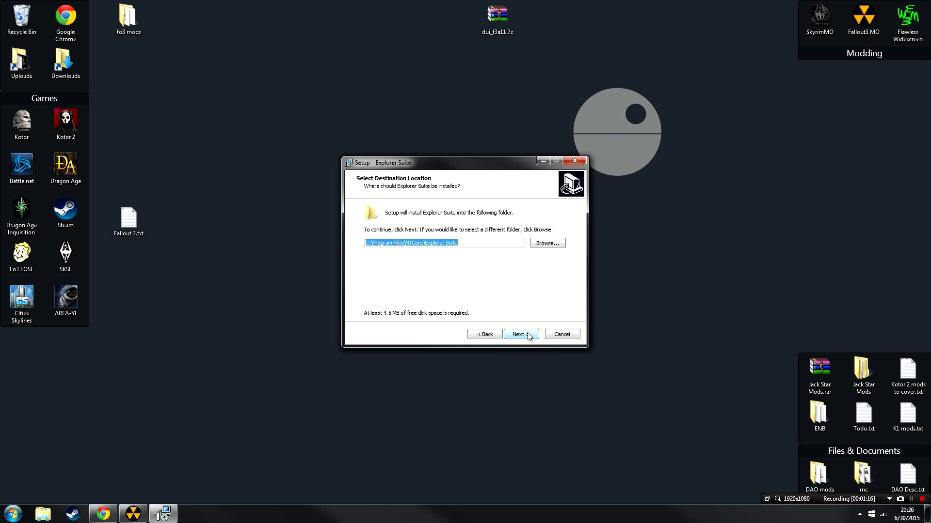
click(551, 244)
right_click(7, 255)
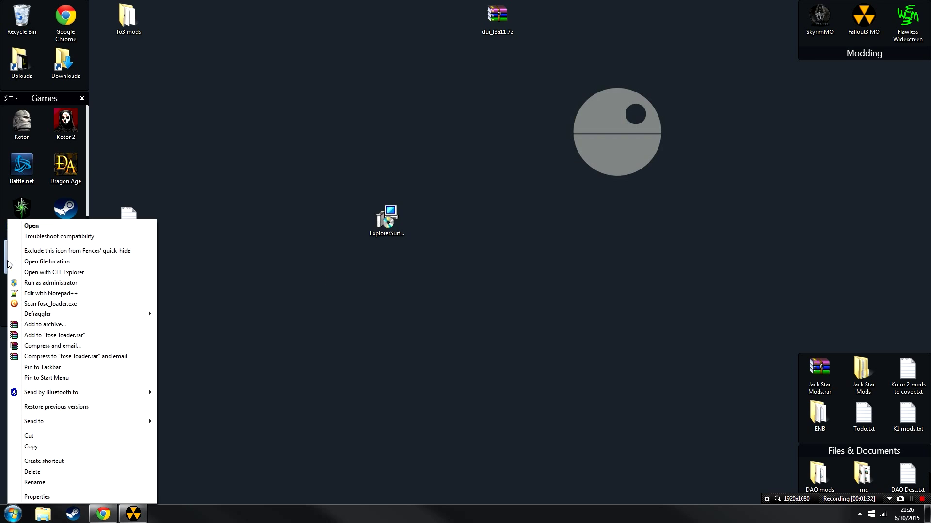
click(47, 261)
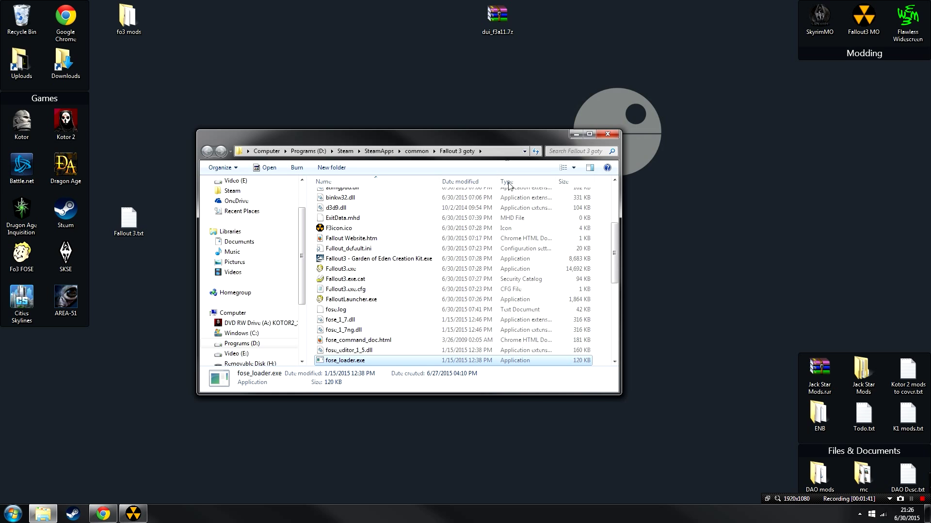
Locate Fallout3.exe in the Fallout 3 goty folder and bring up its context menu
scroll(500, 242, up, 4)
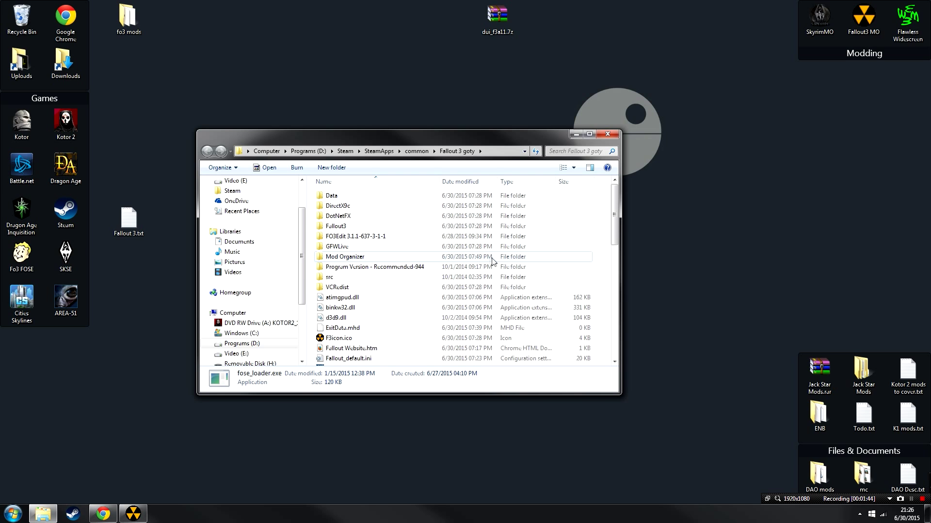
scroll(472, 233, down, 6)
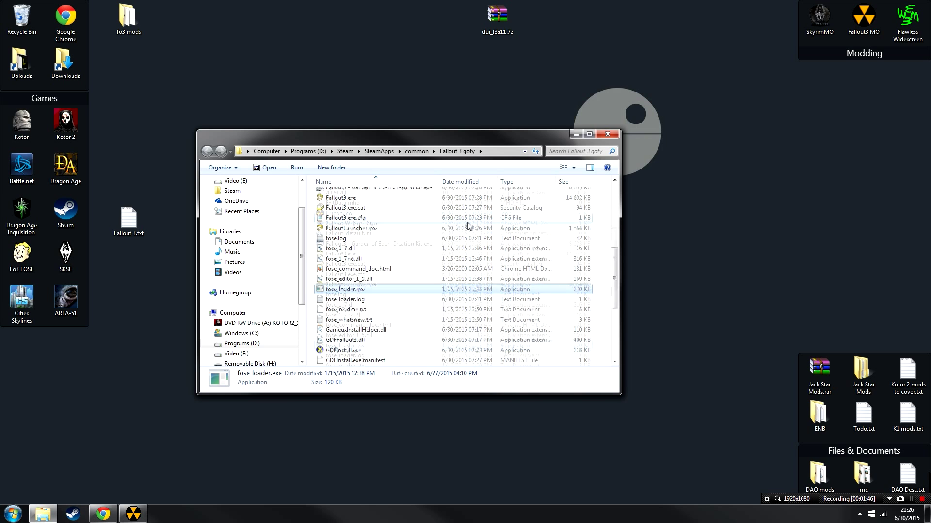
scroll(465, 222, up, 5)
scroll(444, 213, down, 1)
scroll(456, 218, down, 4)
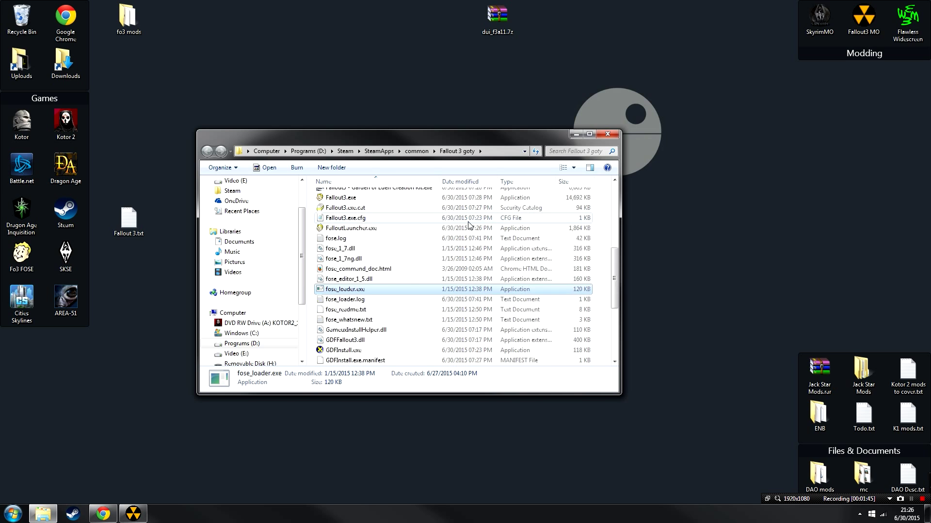
scroll(465, 222, up, 5)
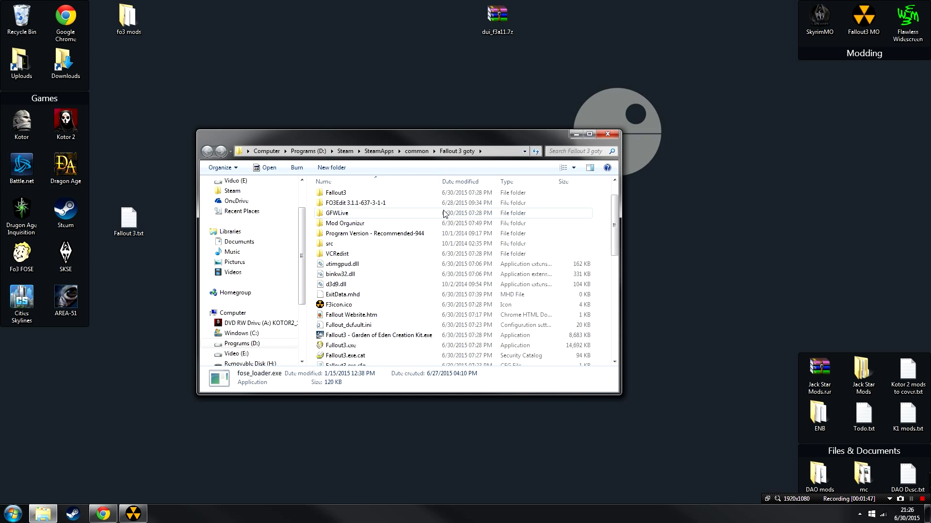
scroll(444, 214, down, 2)
scroll(455, 219, down, 3)
scroll(469, 225, up, 5)
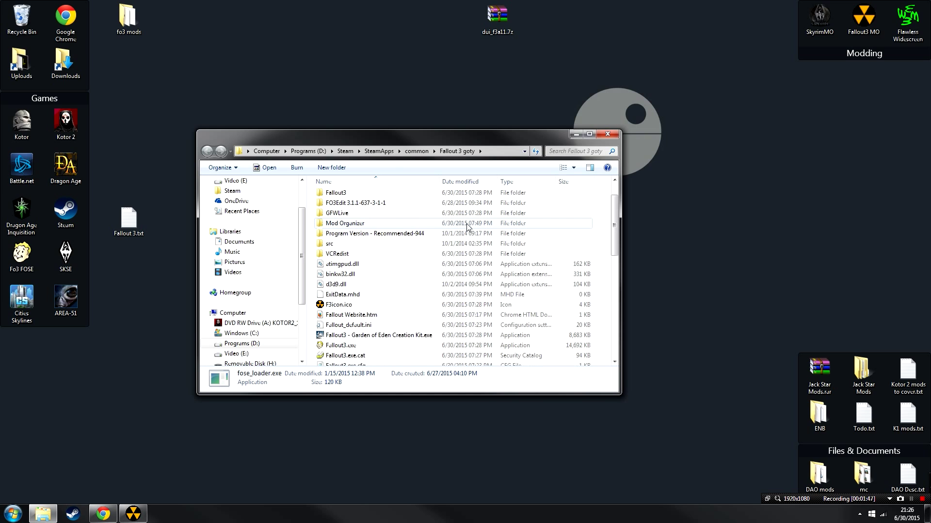
scroll(455, 219, down, 5)
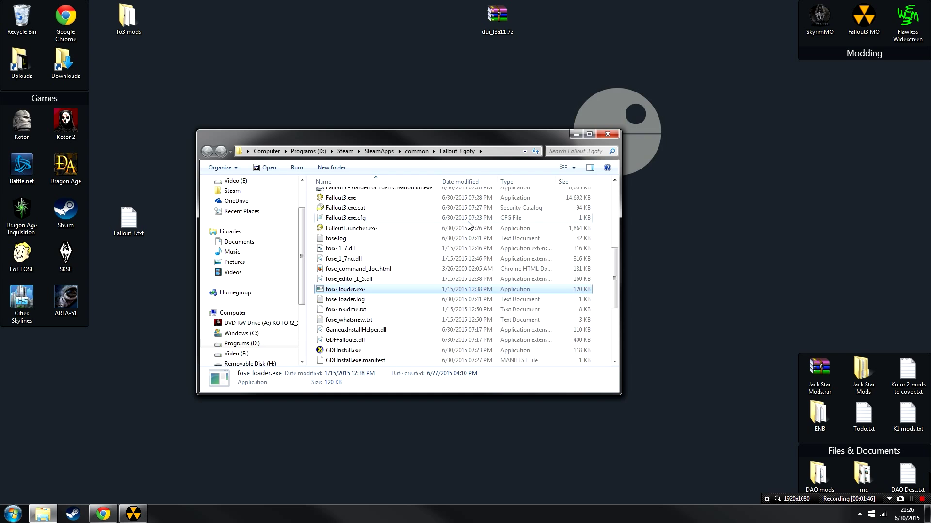
scroll(470, 225, up, 5)
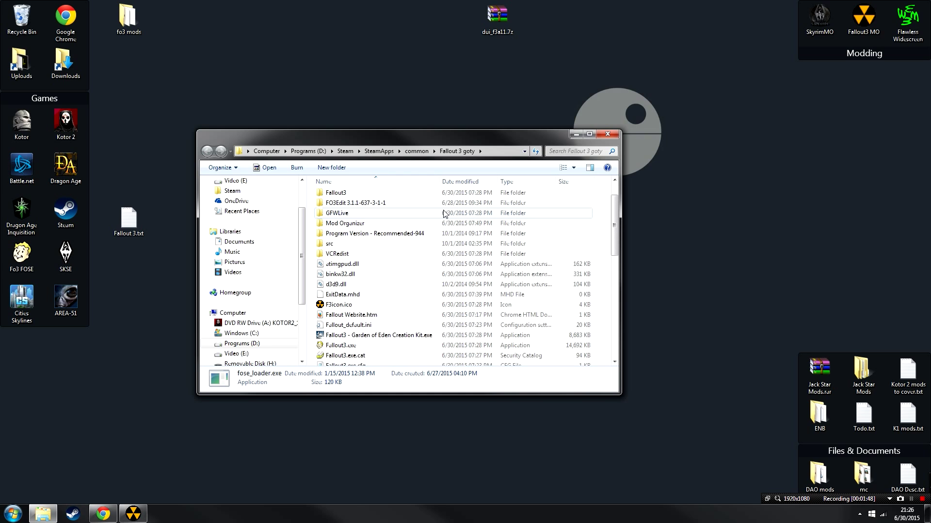
scroll(445, 214, down, 2)
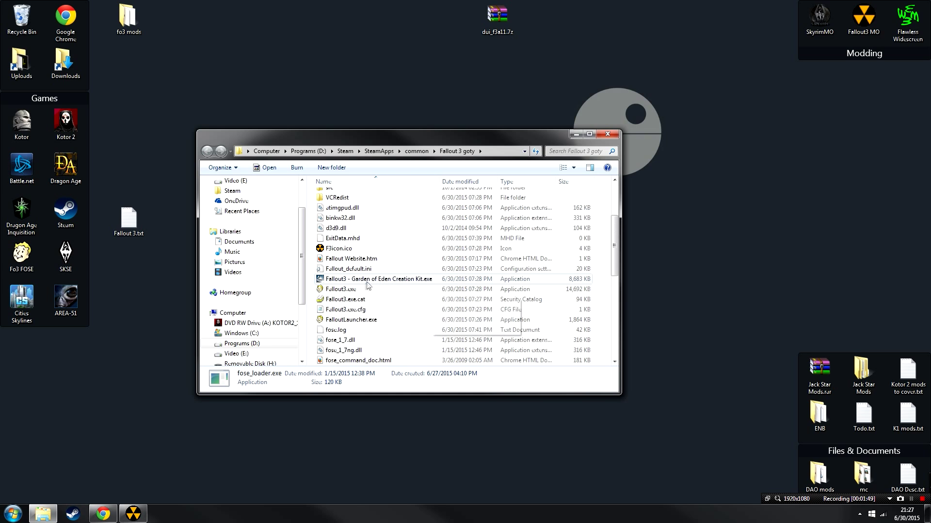
right_click(333, 291)
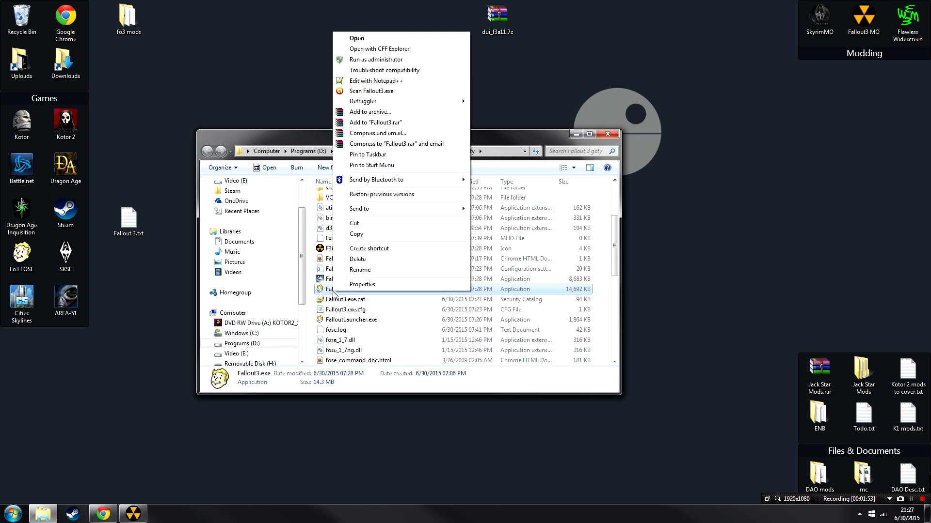
In CFF Explorer, tick 'App can handle >2gb address space' in Fallout3.exe's File Header Characteristics and save
click(399, 52)
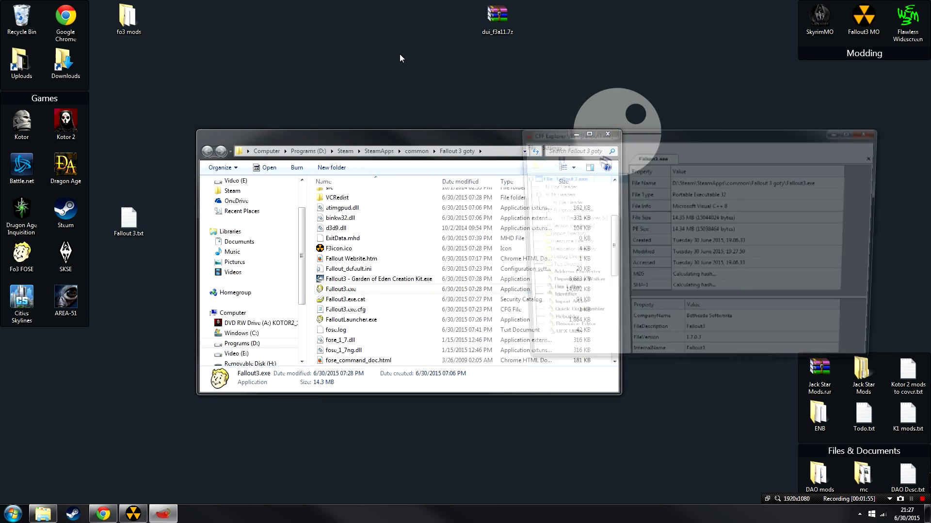
drag(625, 141, 209, 119)
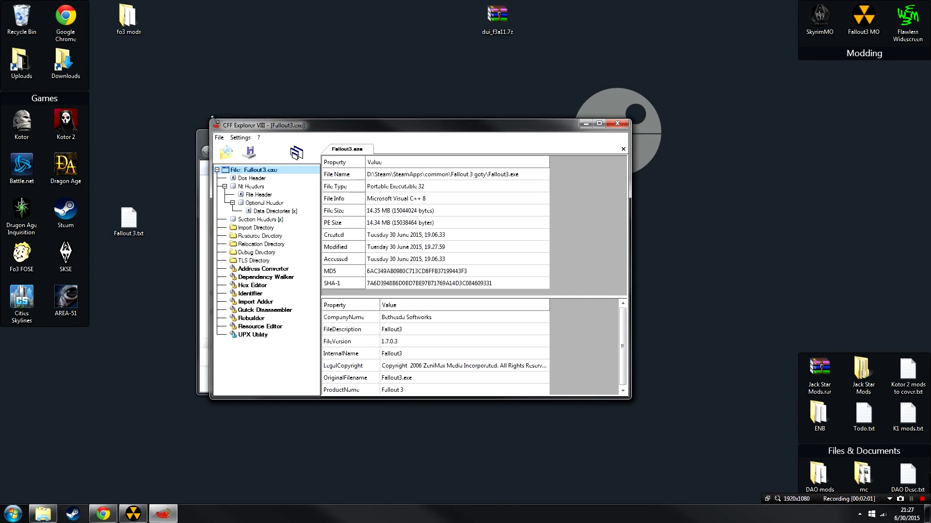
click(266, 195)
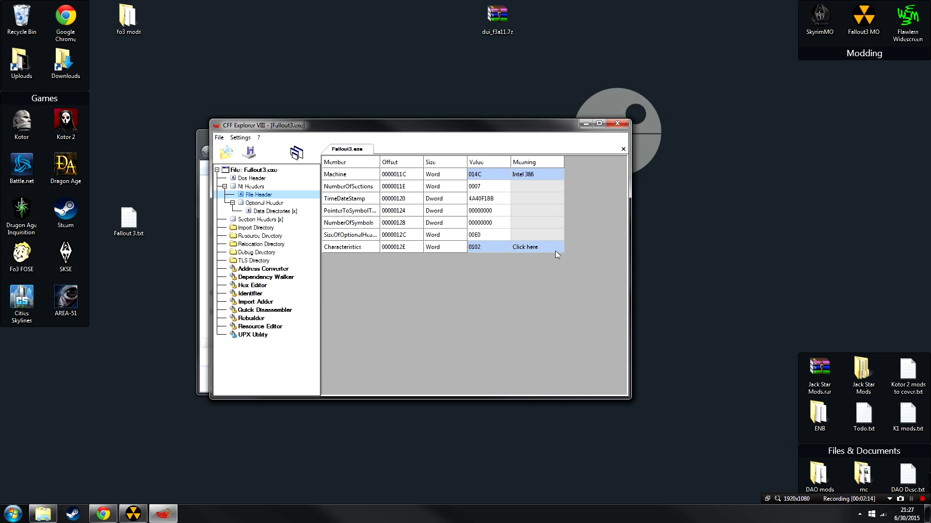
click(539, 249)
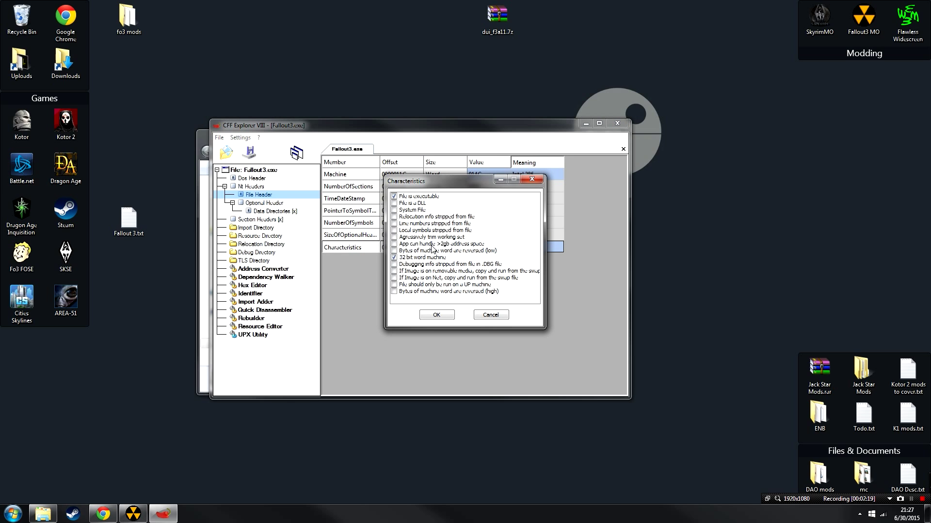
click(394, 244)
click(436, 316)
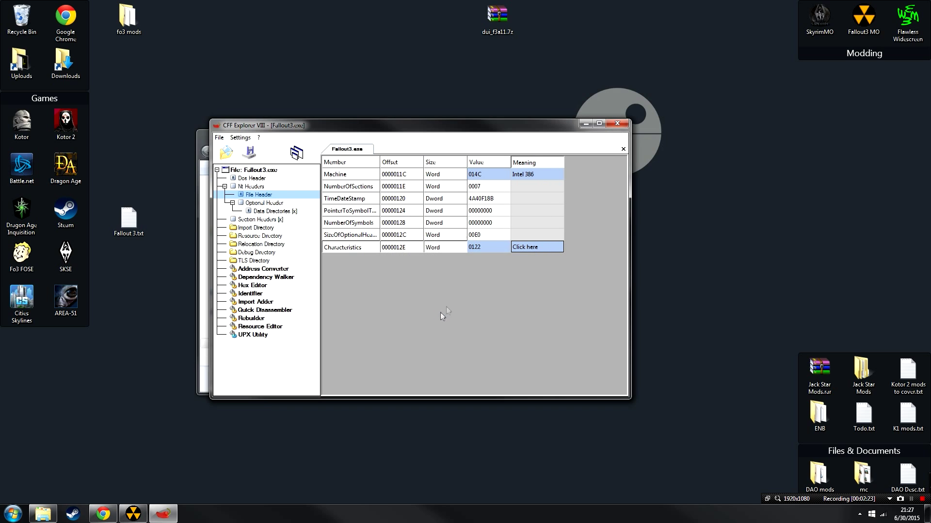
click(618, 124)
click(412, 281)
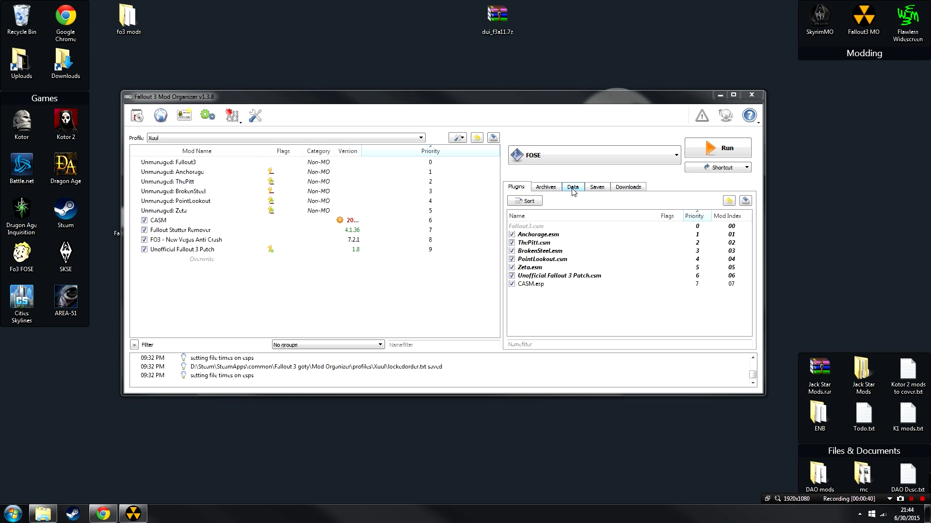
In the Data tab, expand FOSE > Plugins and bring up actions for sr_Fallout_Stutter_Remover.ini
click(572, 189)
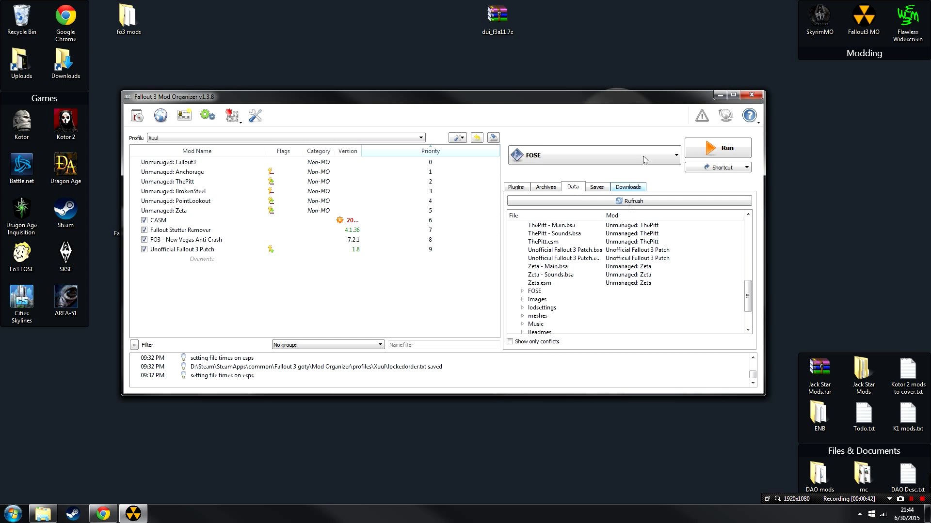
drag(626, 102, 627, 82)
scroll(692, 247, up, 4)
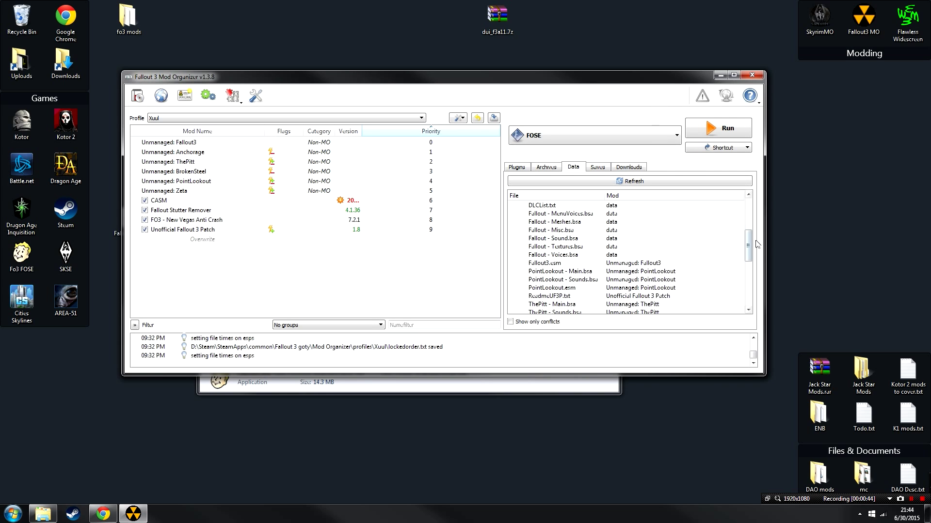
drag(749, 245, 752, 270)
scroll(648, 270, down, 3)
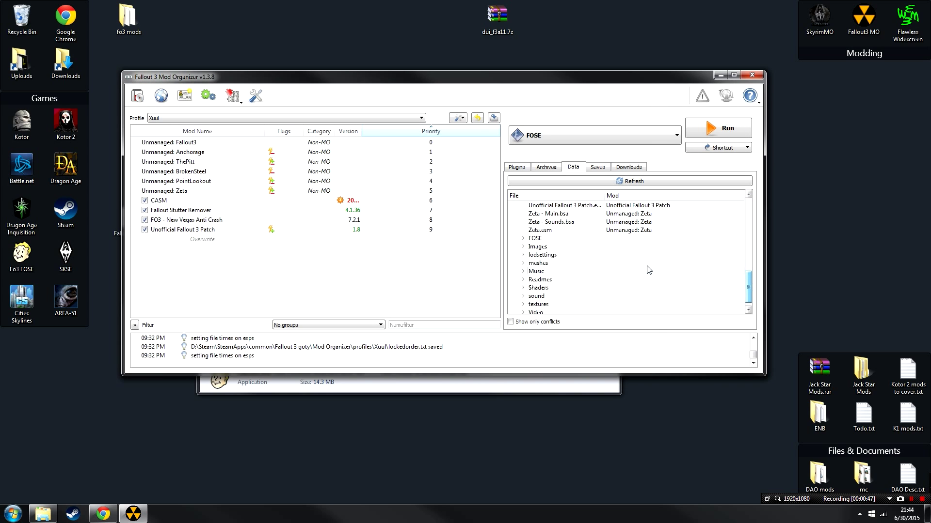
click(522, 239)
click(532, 246)
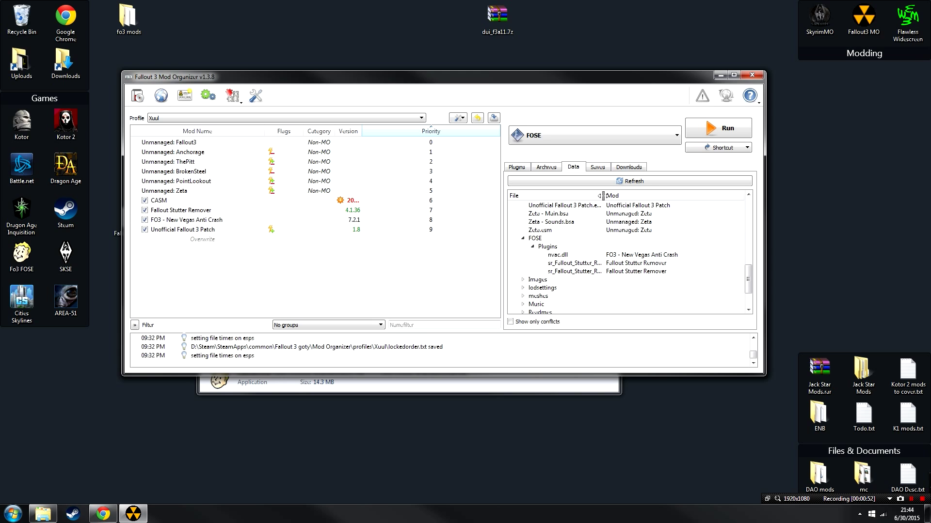
drag(605, 196, 645, 196)
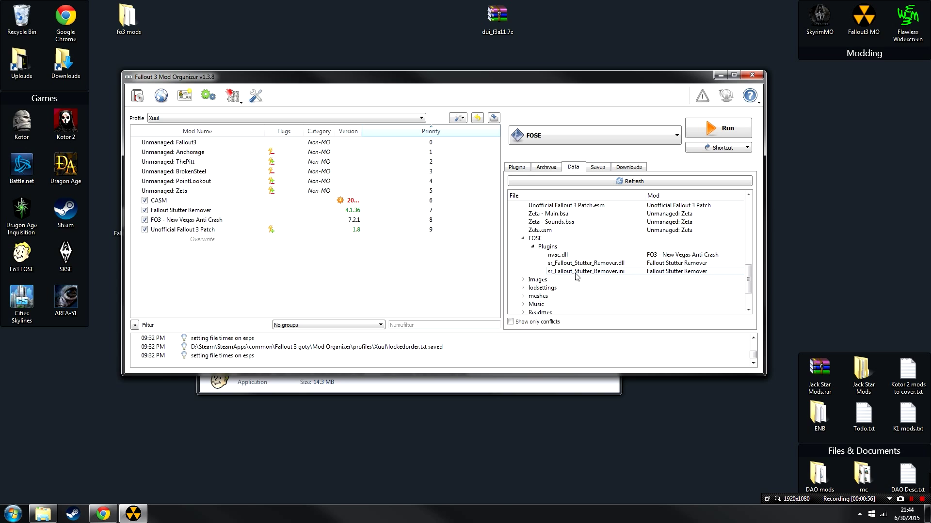
right_click(597, 272)
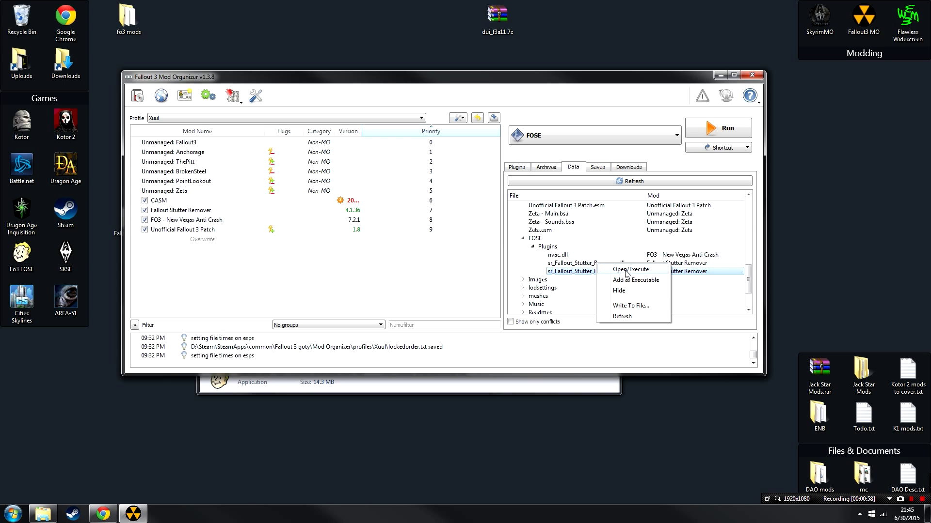
Open sr_Fallout_Stutter_Remover.ini in Notepad and paste the guide's Master block over its Master section
click(628, 270)
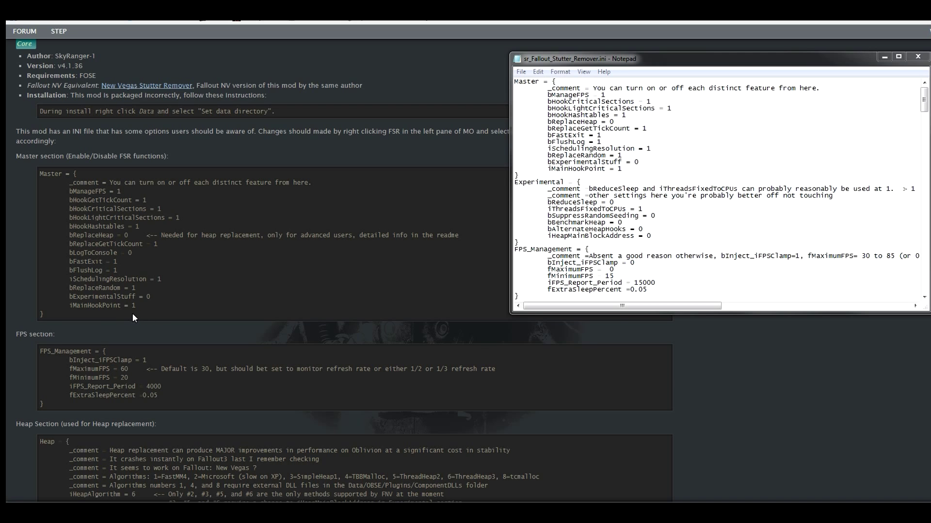
drag(88, 318, 25, 172)
key(ctrl+c)
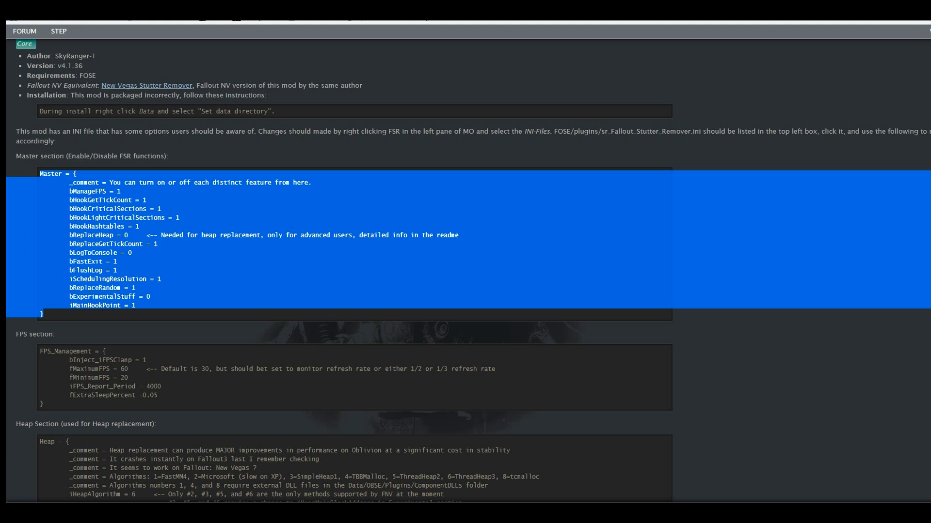
key(alt+Tab)
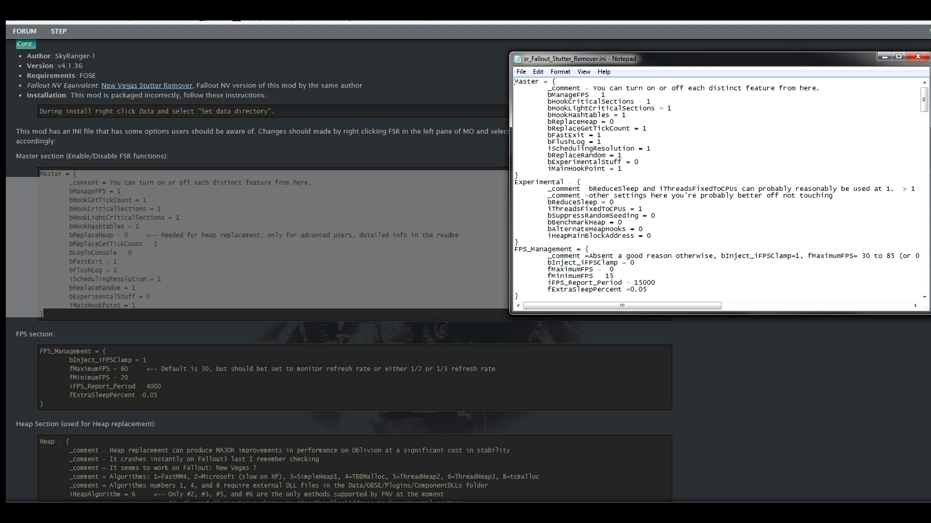
drag(623, 169, 490, 59)
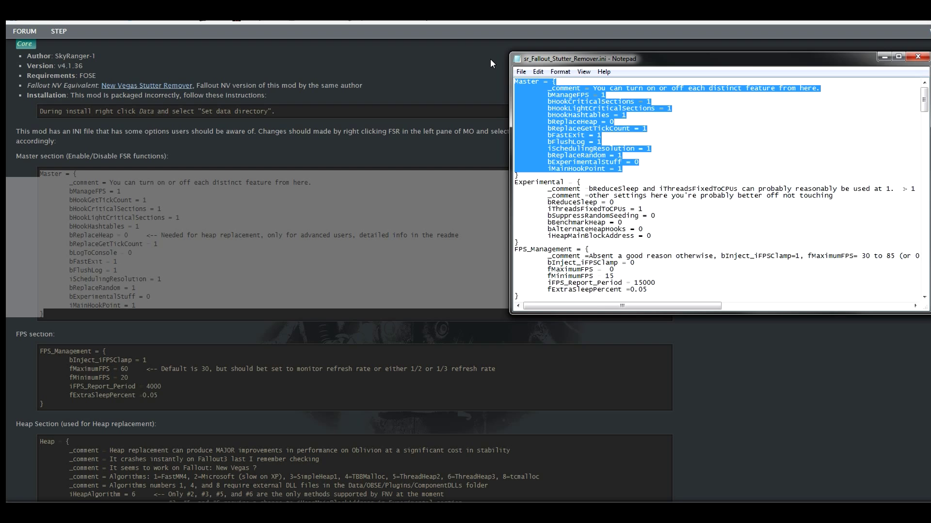
key(ctrl+v)
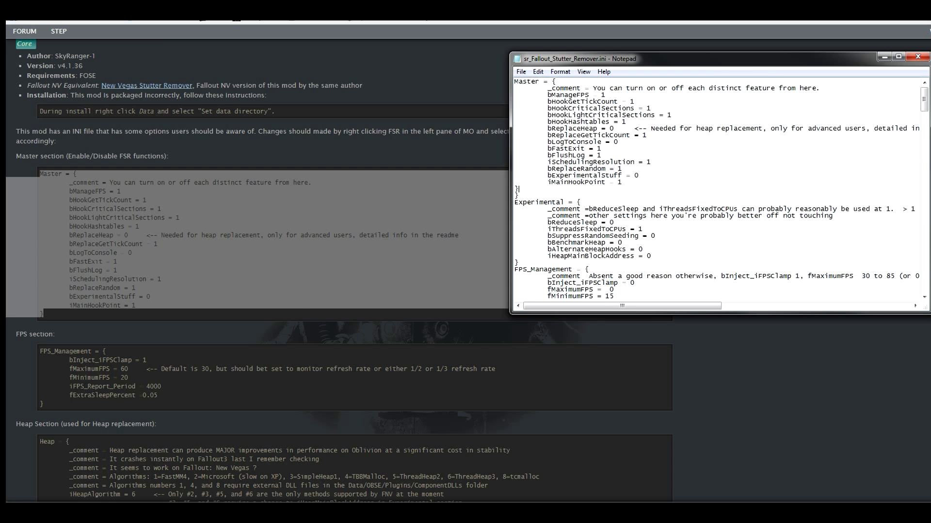
key(BackSpace)
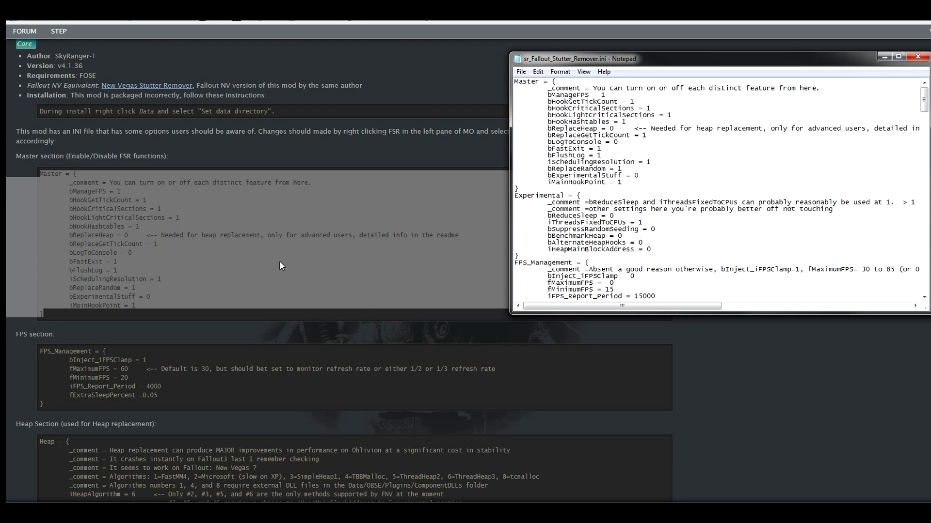
Compare with the guide and remove the leftover blank line after iMainHookPoint = 1
click(392, 311)
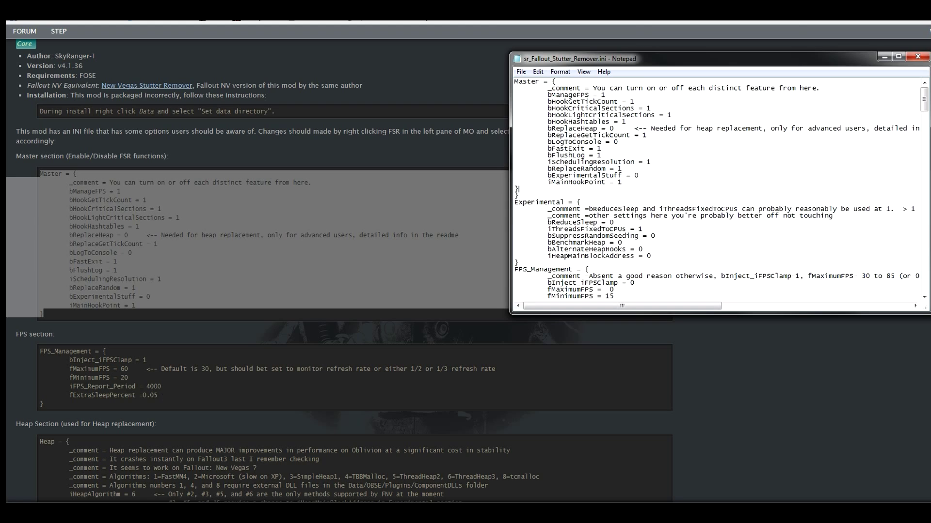
key(BackSpace)
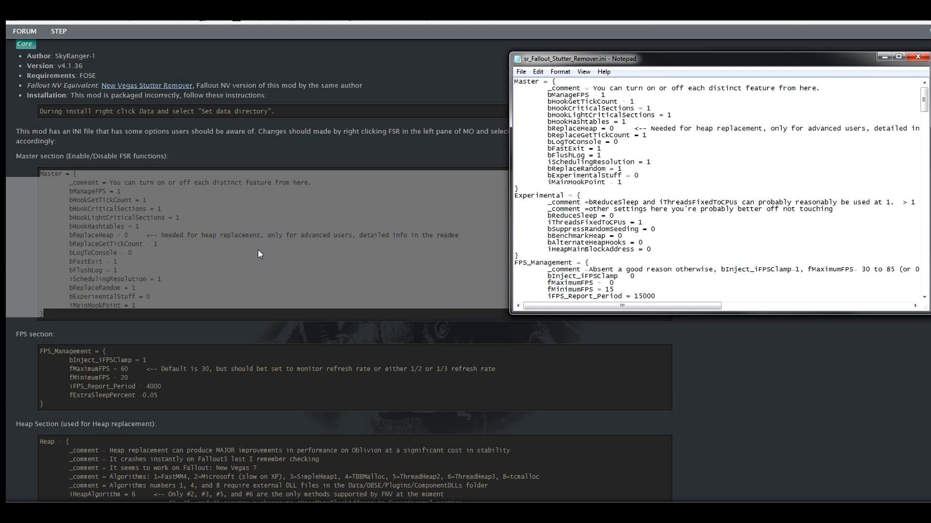
click(365, 320)
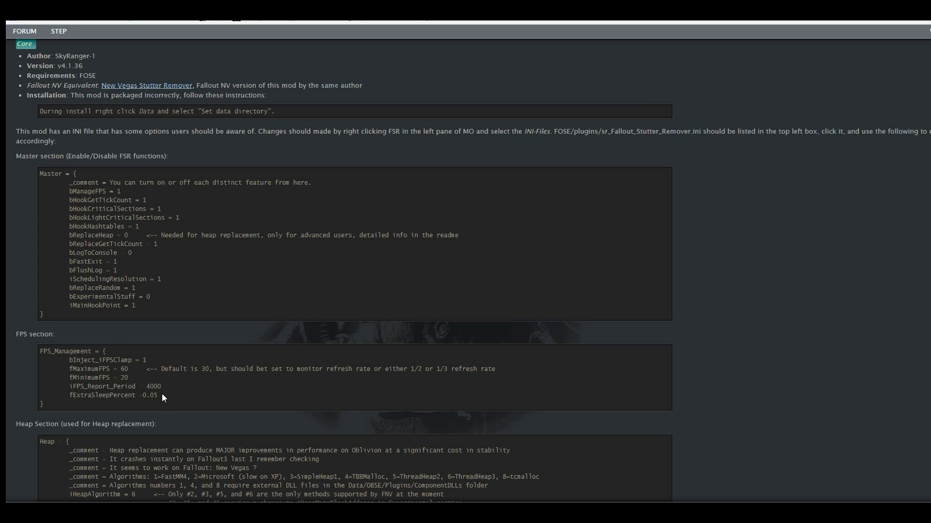
key(alt+Tab)
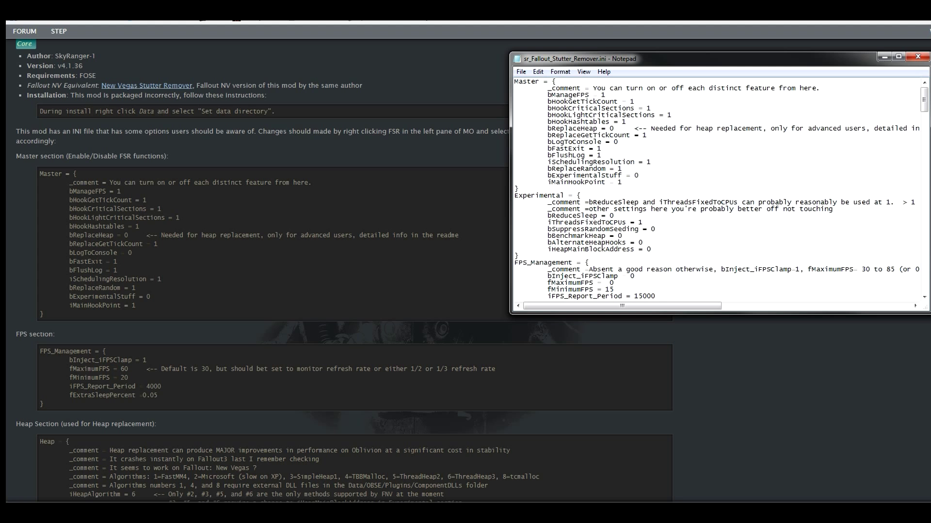
scroll(717, 189, down, 3)
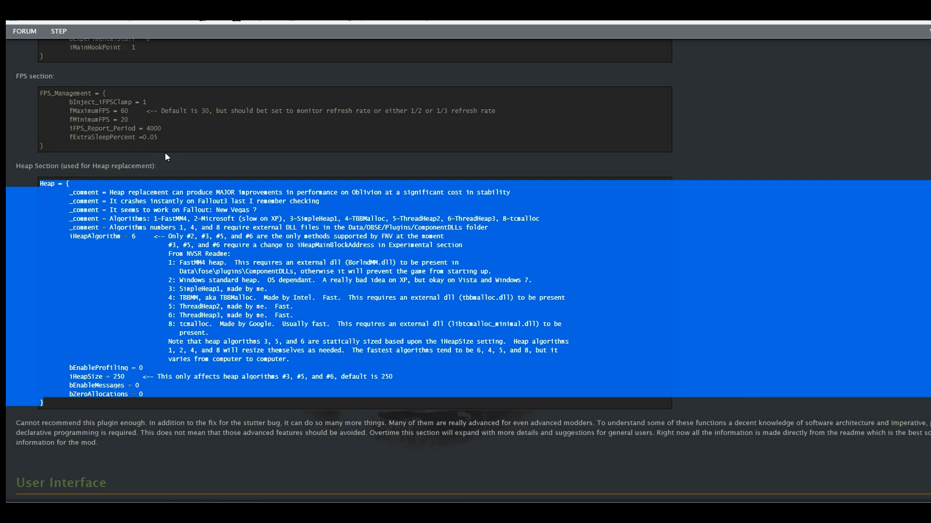
Bring the copied guide Heap block over to Notepad and select the ini's existing Heap section for replacement
key(alt+Tab)
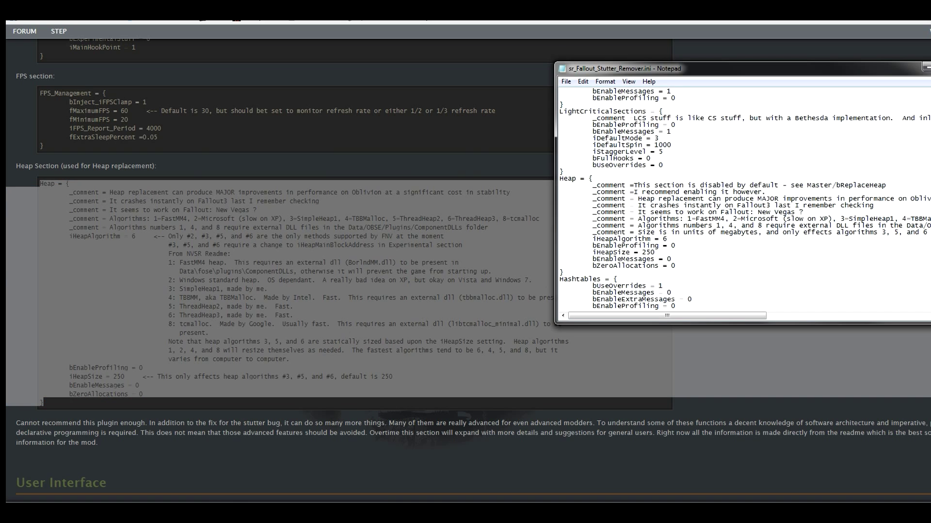
drag(564, 272, 555, 178)
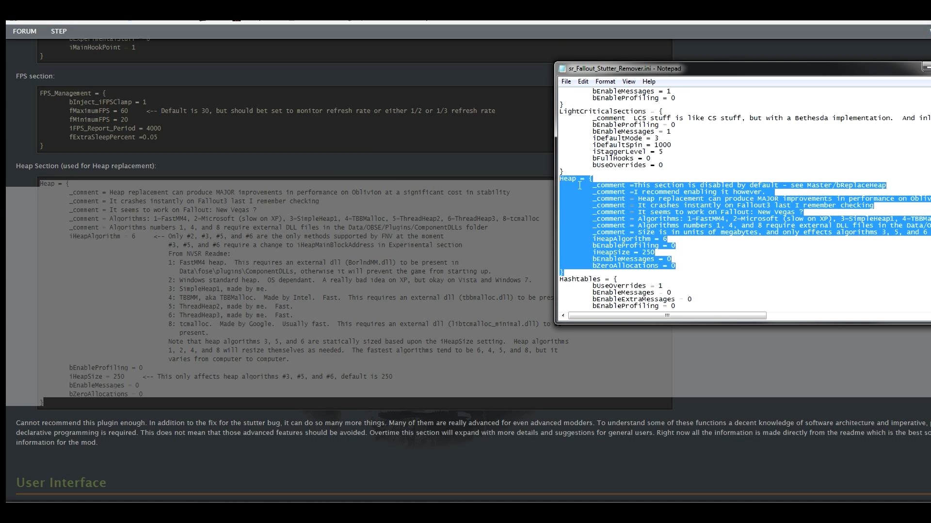